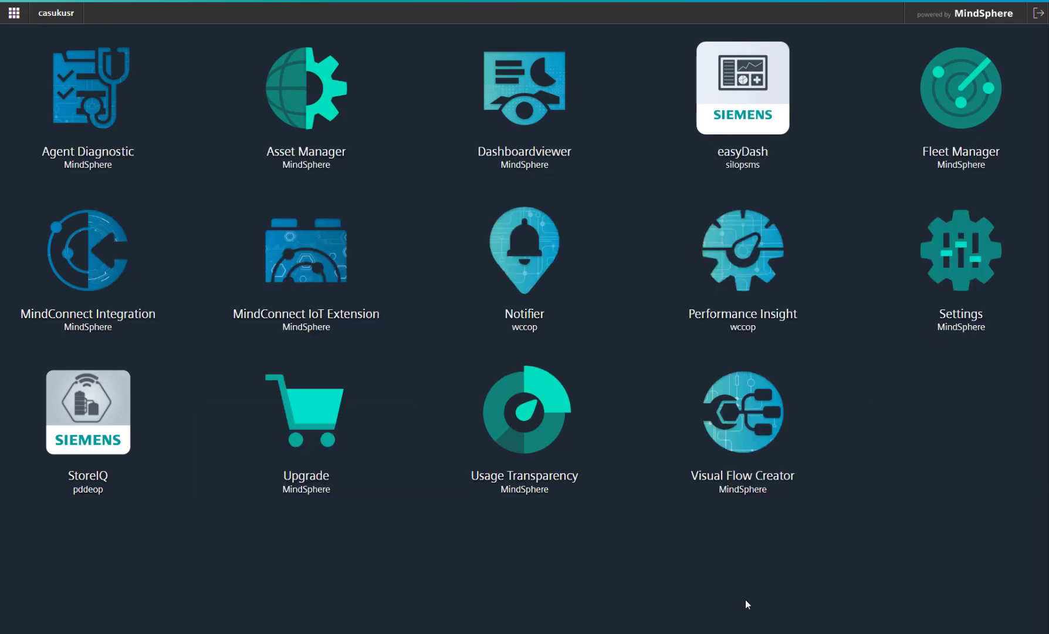
Open Asset Manager and display the StoreIQ level of the asset hierarchy.
click(295, 122)
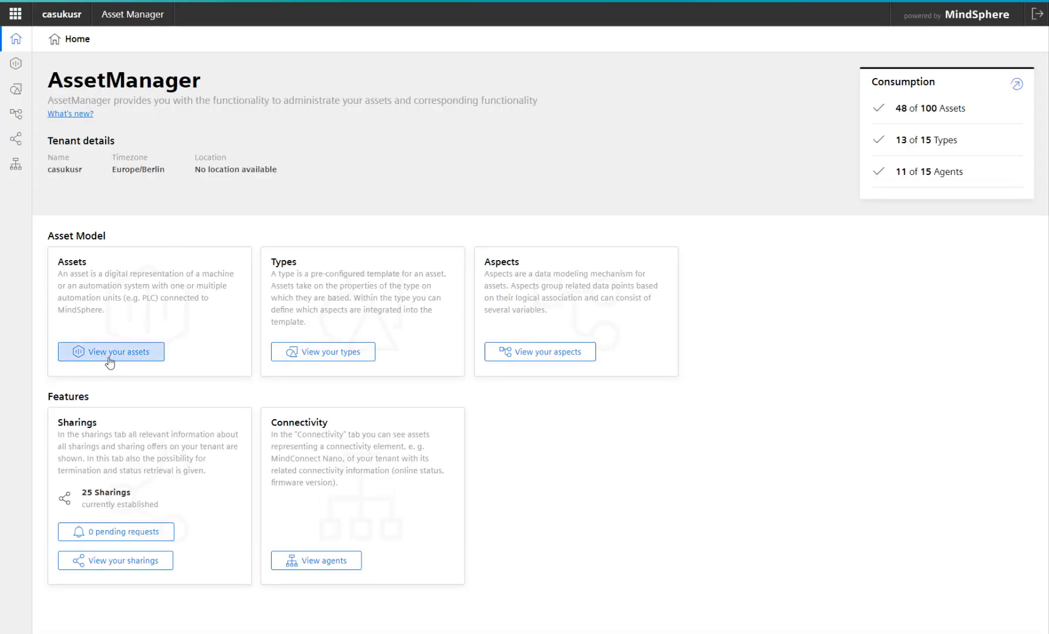
click(105, 355)
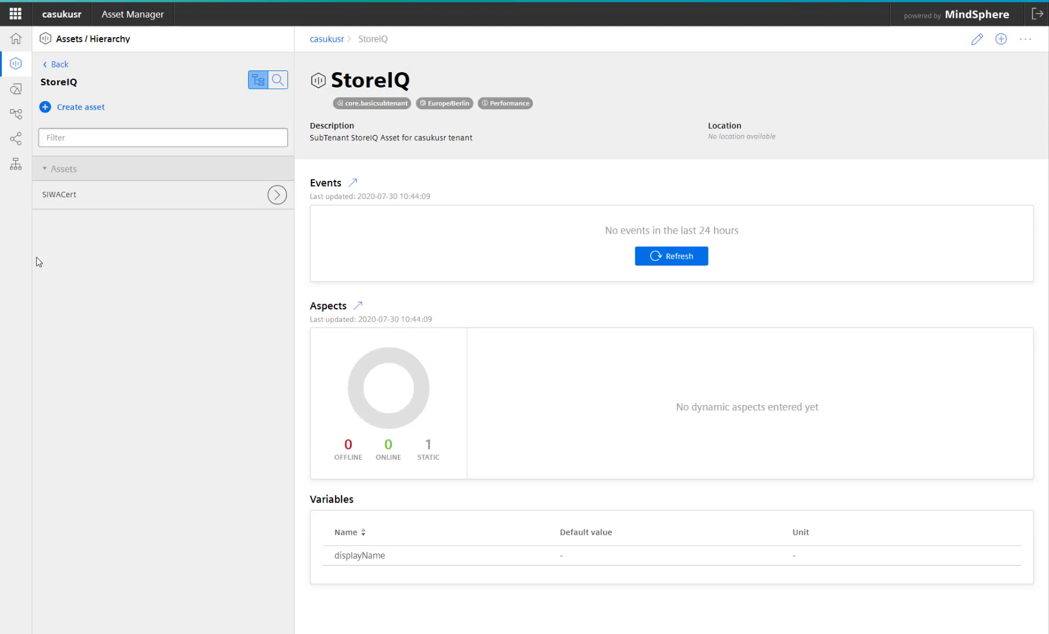
click(282, 199)
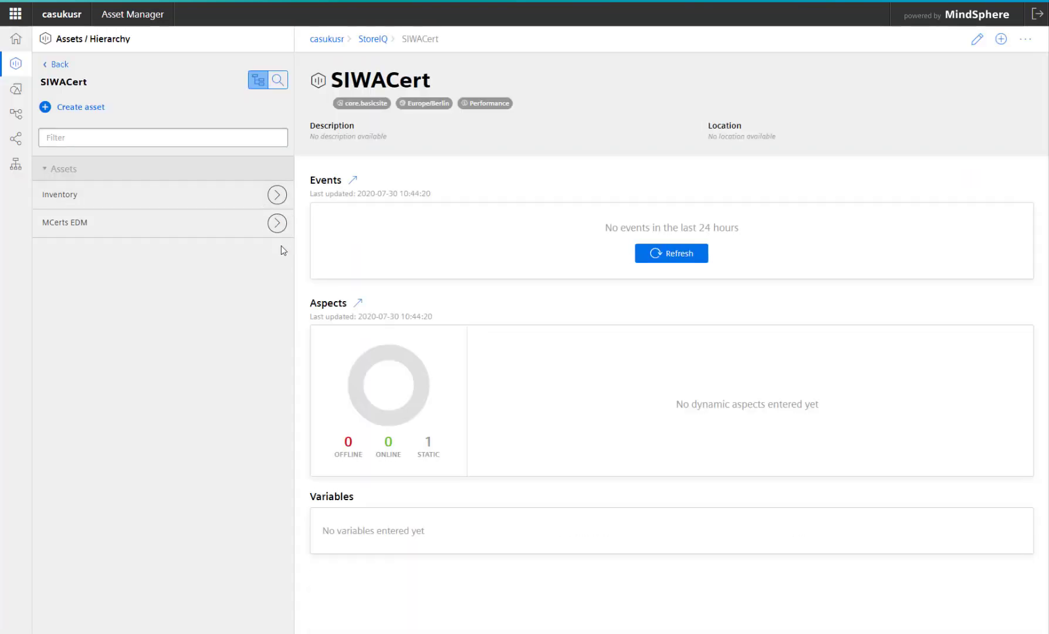
click(59, 66)
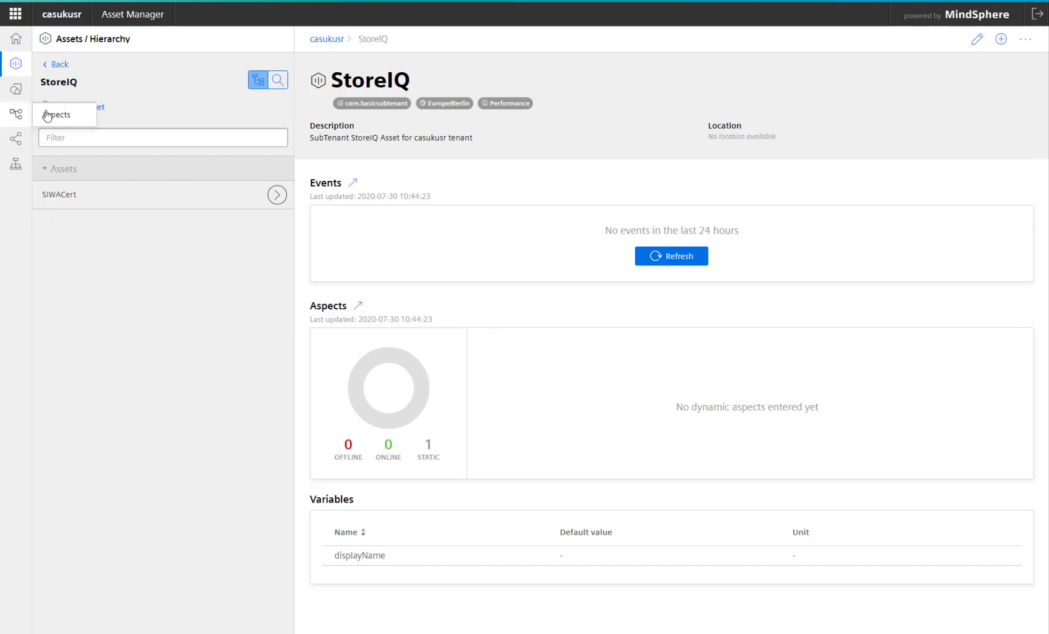
Start a new asset under StoreIQ based on the MindConnectIoT2040 core type.
click(82, 108)
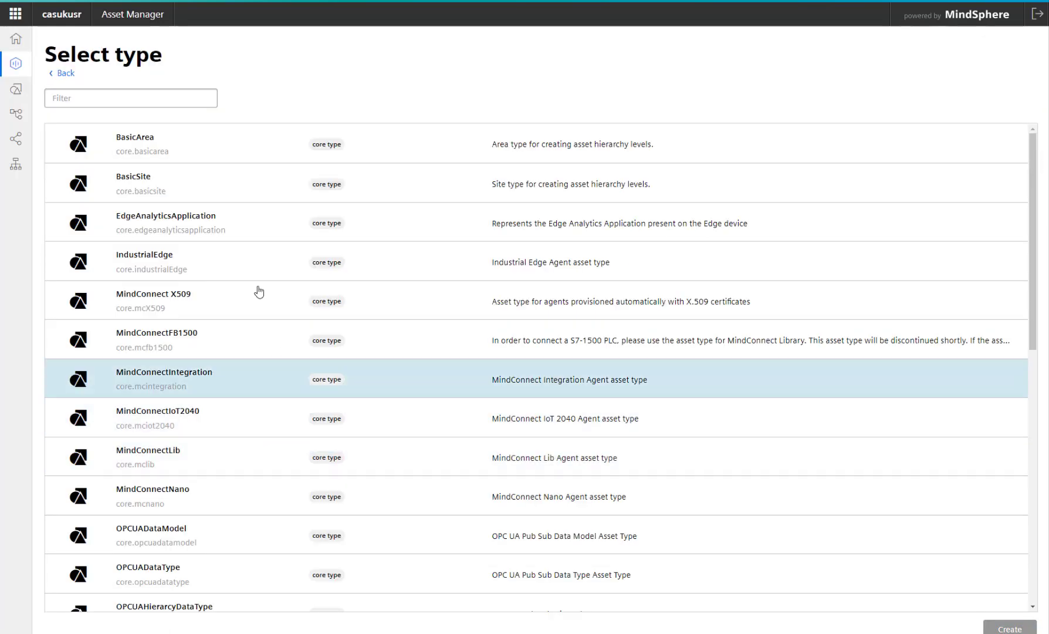
scroll(273, 288, down, 1)
scroll(274, 289, down, 7)
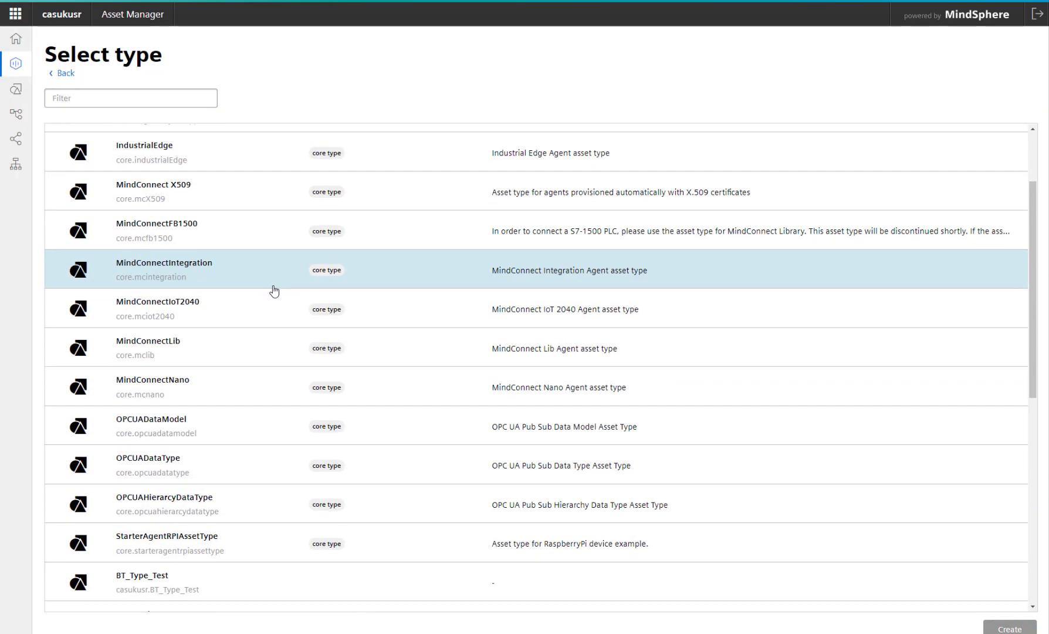
scroll(247, 419, down, 3)
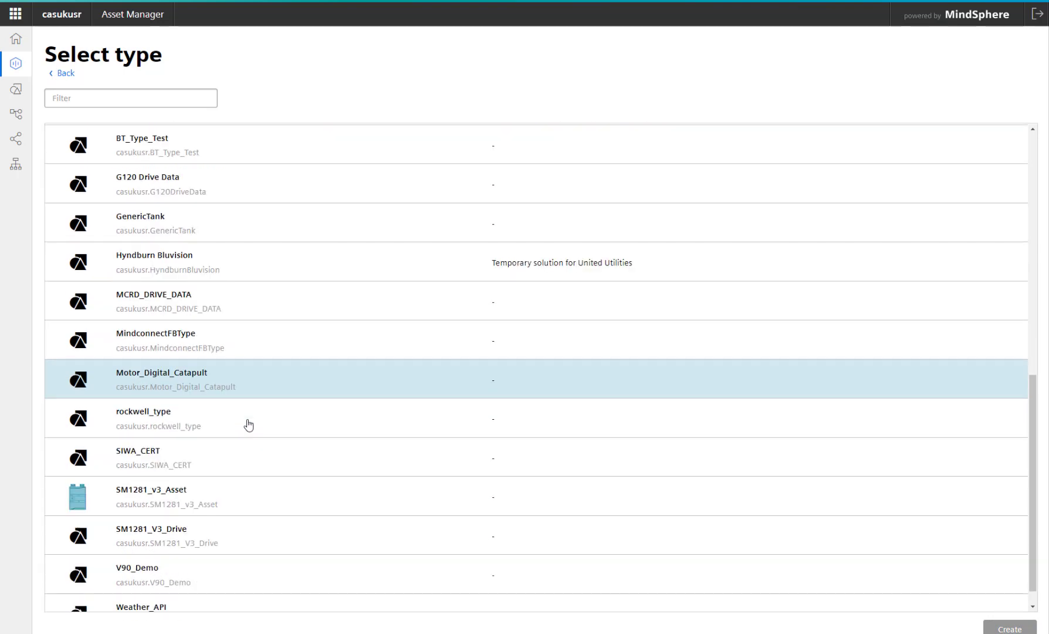
scroll(263, 447, up, 7)
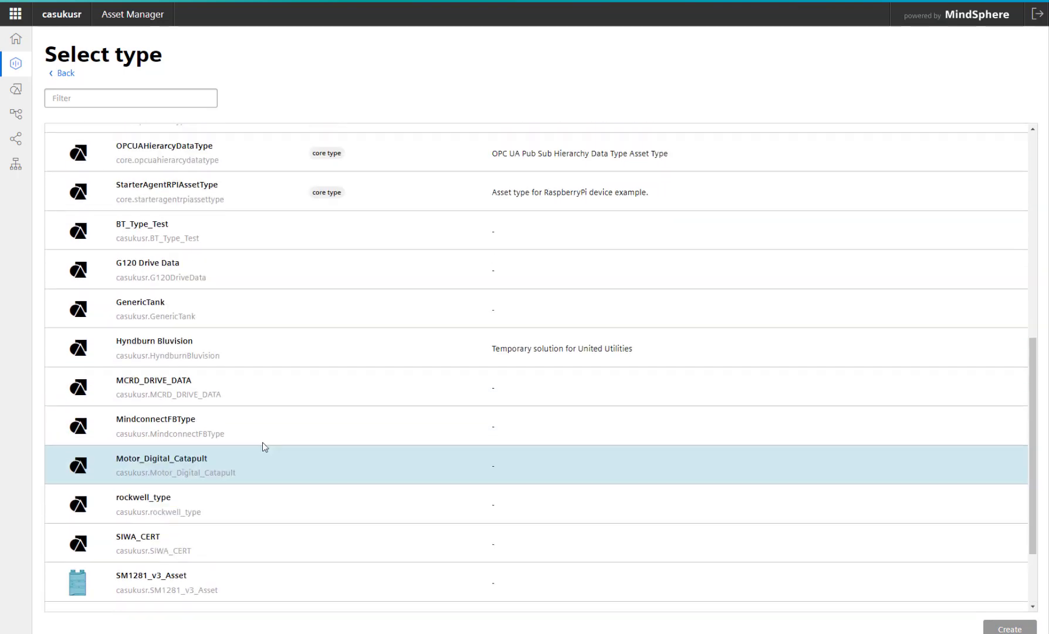
scroll(267, 450, up, 1)
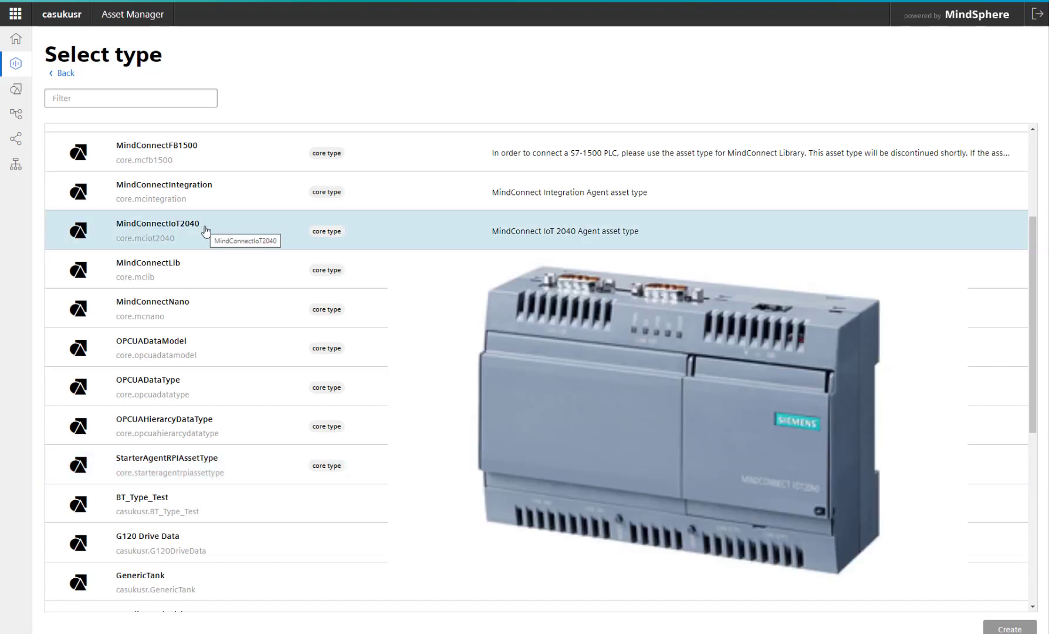
click(205, 230)
click(1009, 629)
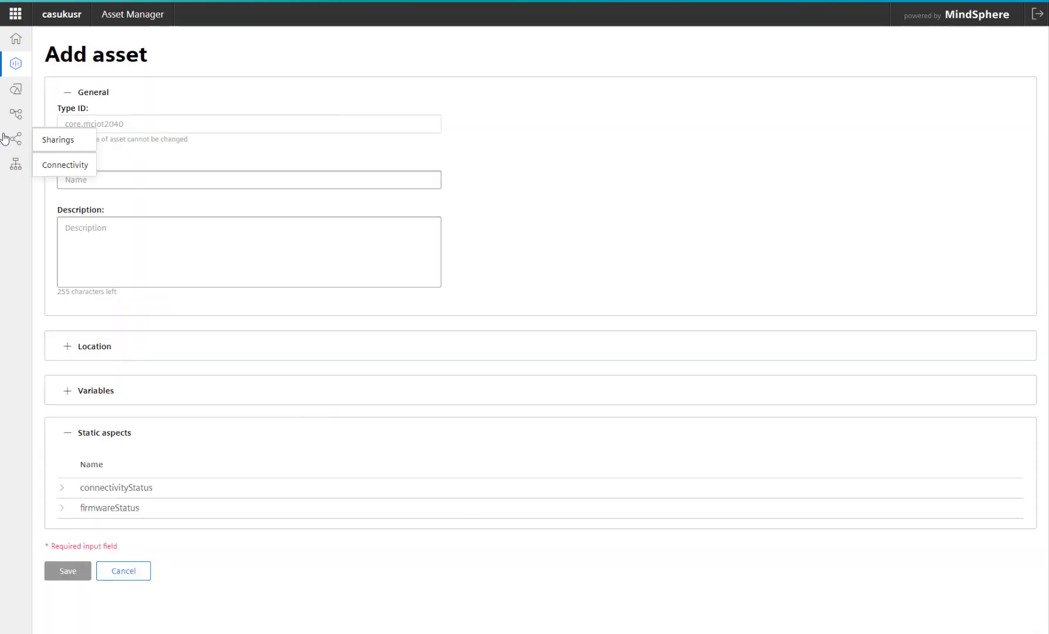
Name the new asset Field_Agent_IOT2040 and save it.
click(82, 183)
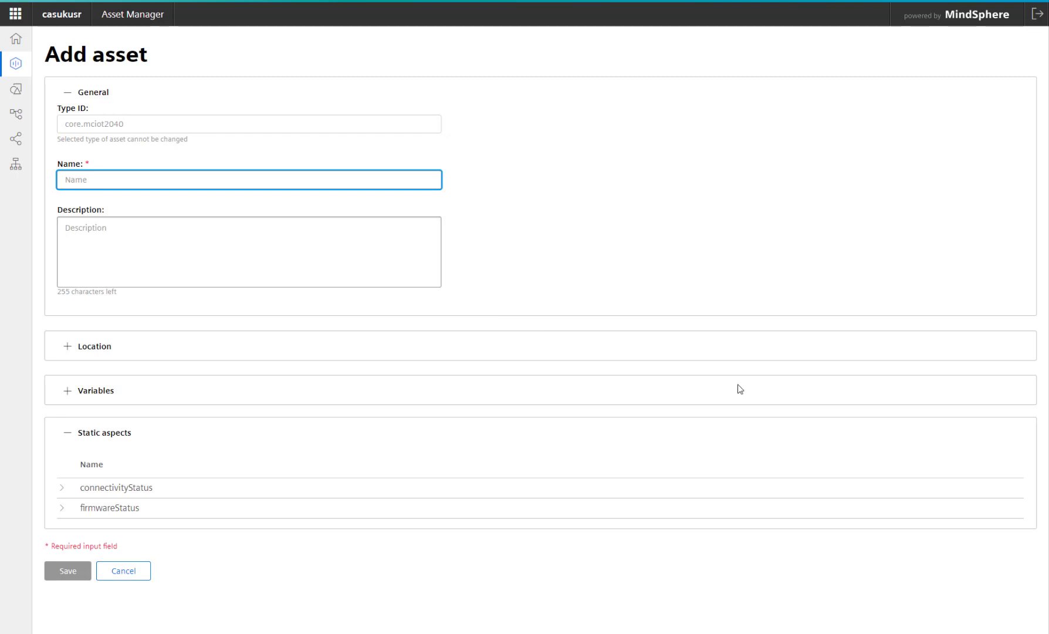
text(Flied)
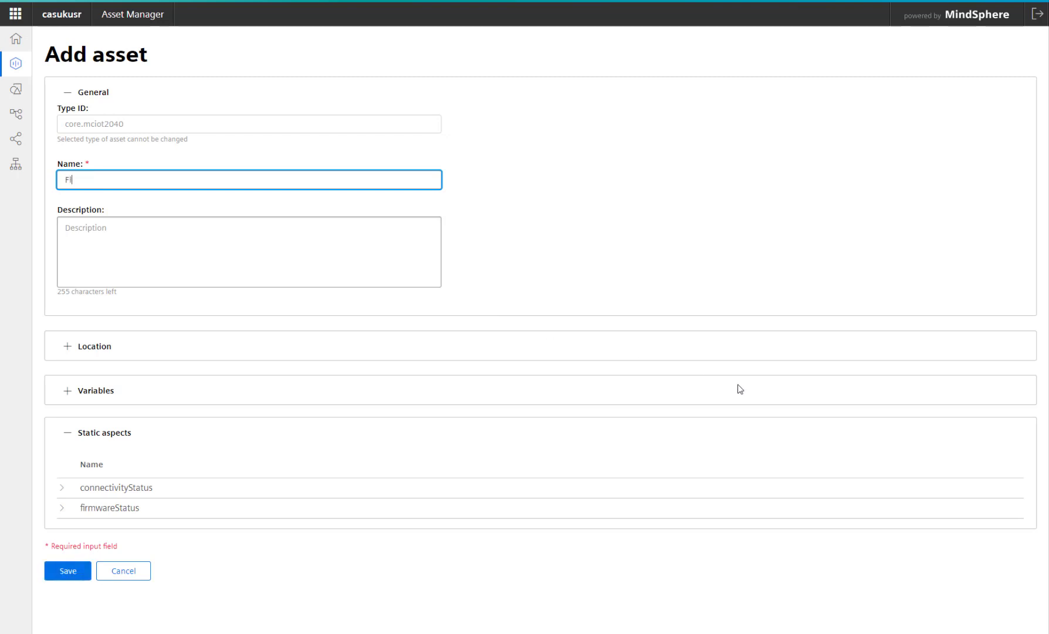
key(BackSpace)
key(BackSpace)
text(ield)
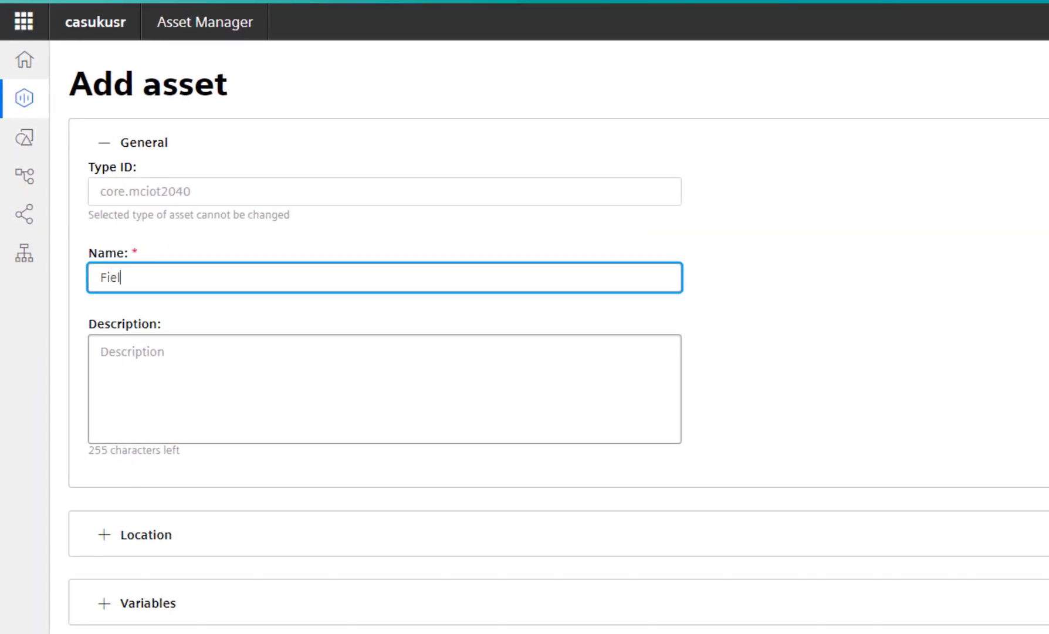
text(_Agent_IOT2040)
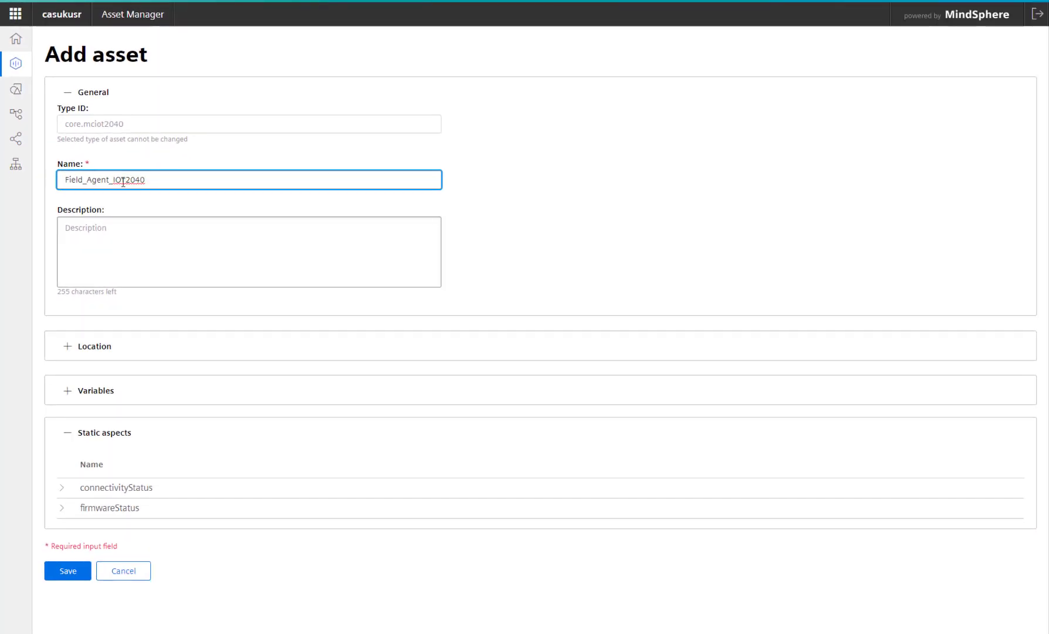
click(65, 572)
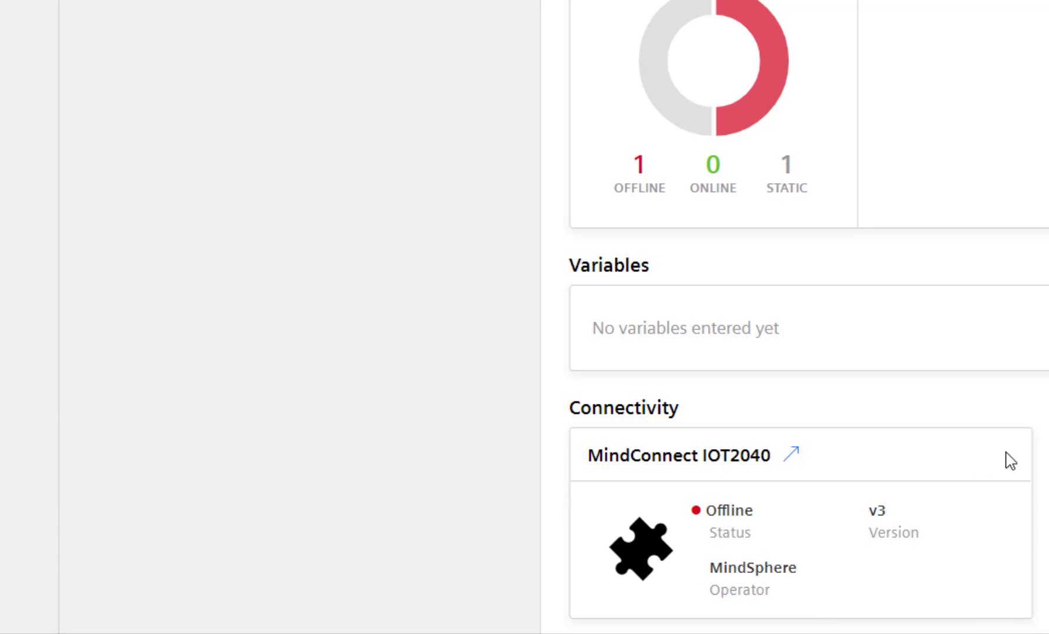
Open the asset's MindConnect IOT2040 connectivity plugin and create the MindConnect with unique ID sV-L1CF6969.
click(792, 455)
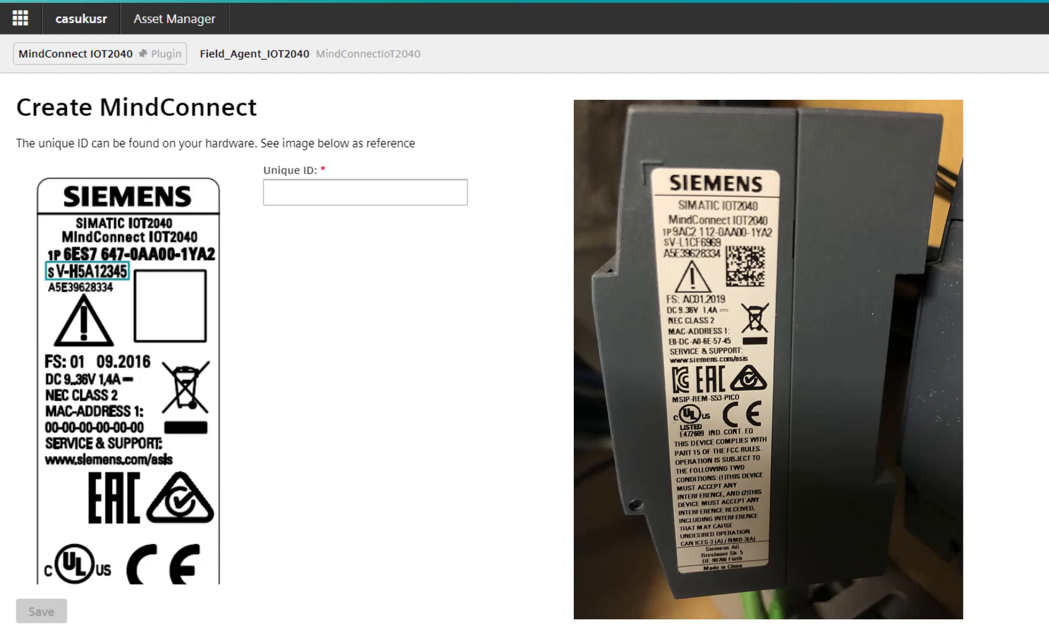
click(276, 190)
text(sV-L1CF6969)
click(42, 615)
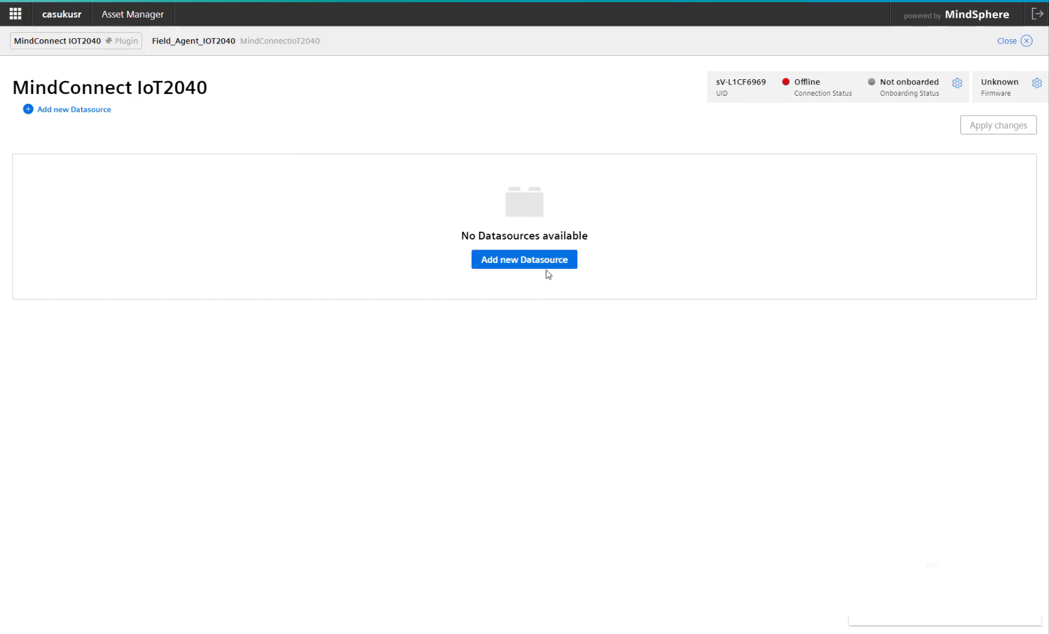
Save the MindConnect settings with DHCP enabled for the web and production interfaces, and download the unencrypted onboarding key.
click(957, 86)
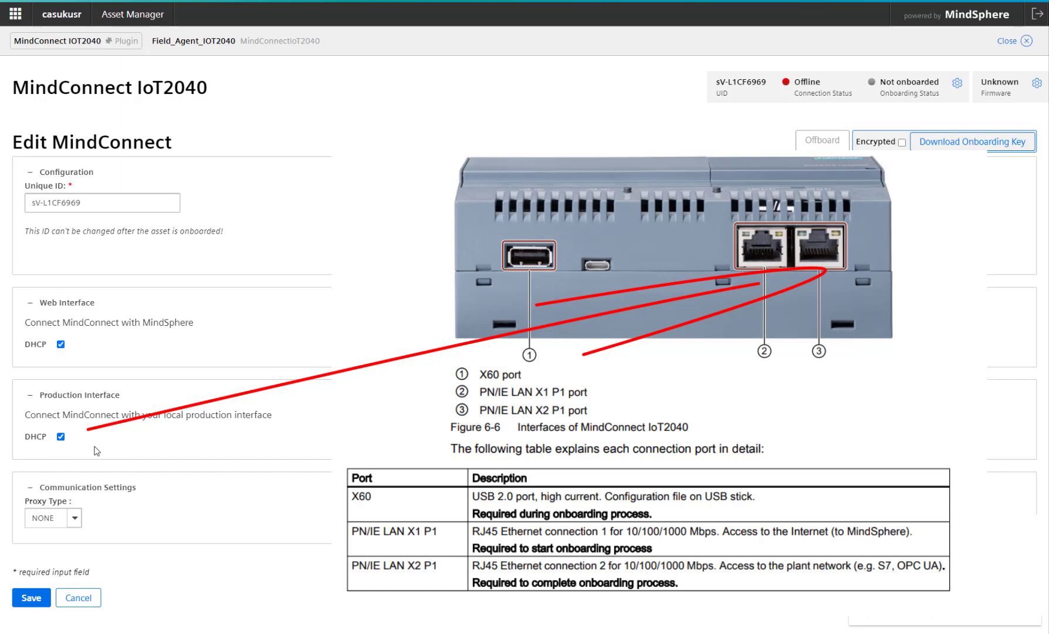
click(60, 437)
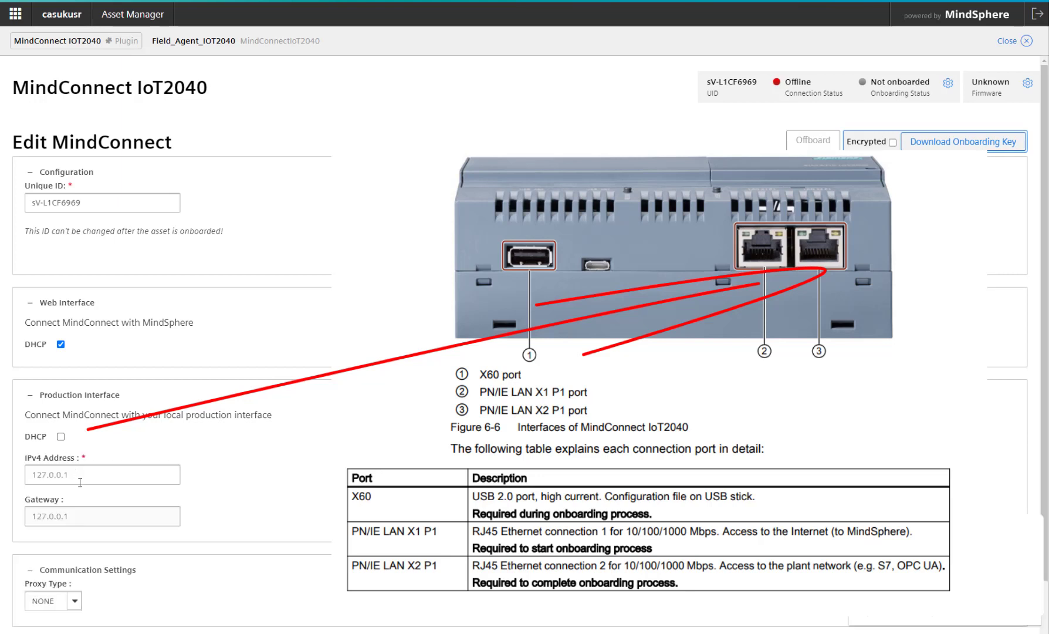
click(60, 437)
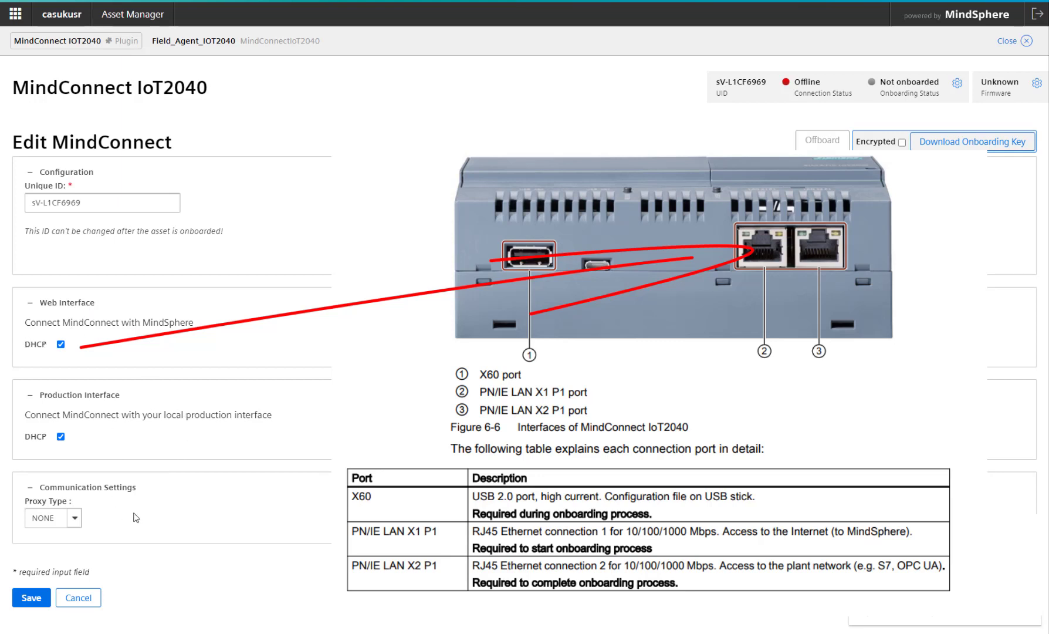
click(32, 600)
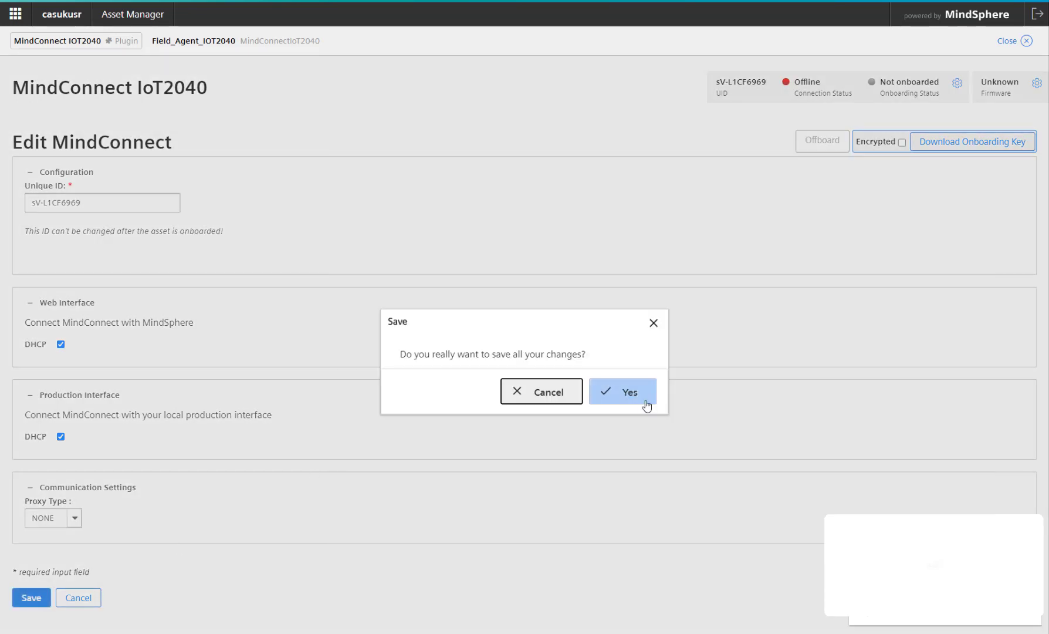
click(645, 403)
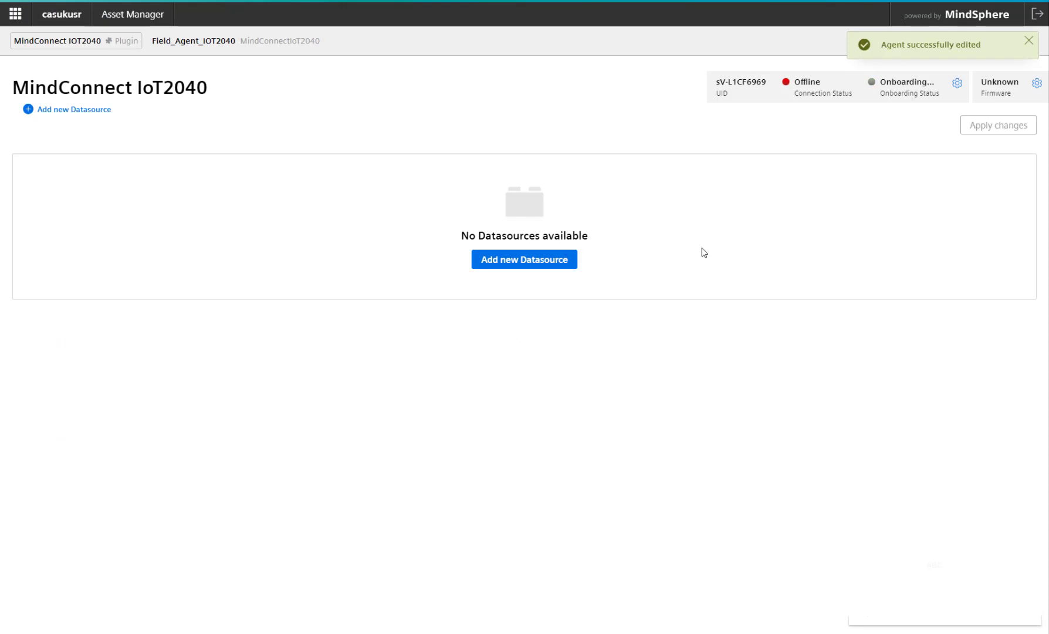
click(957, 84)
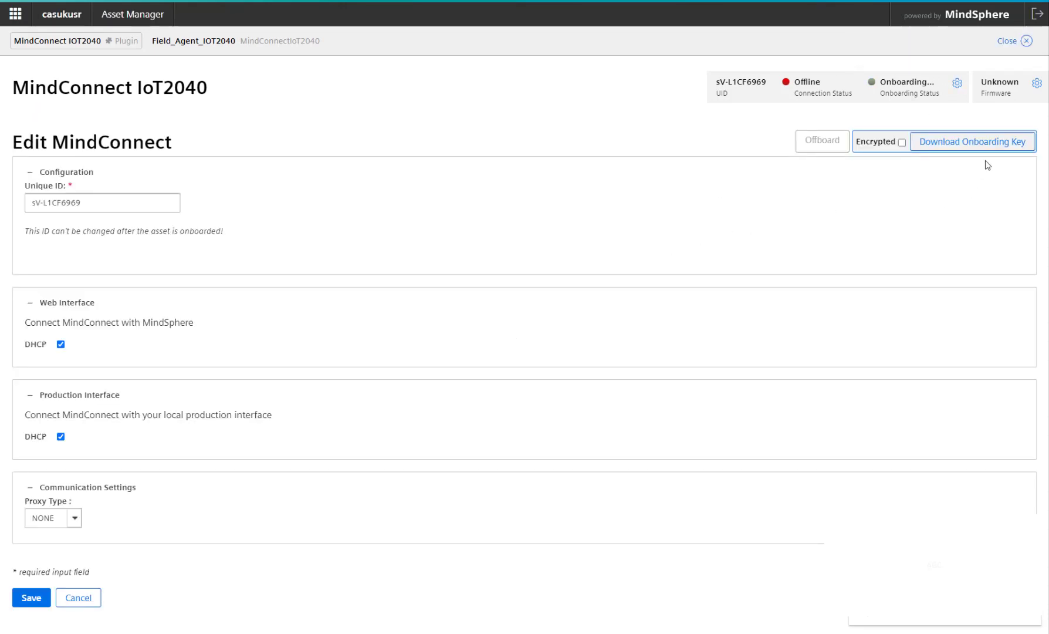
click(961, 143)
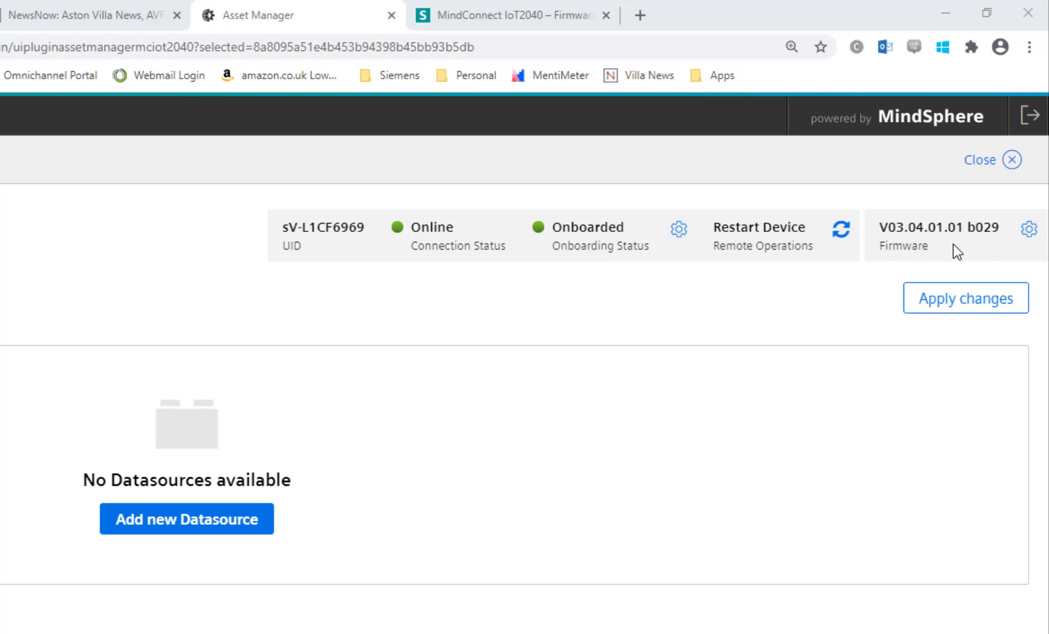
Open the device's firmware settings, choose United Kingdom (GB) as the location and highlight the current firmware version.
click(1030, 229)
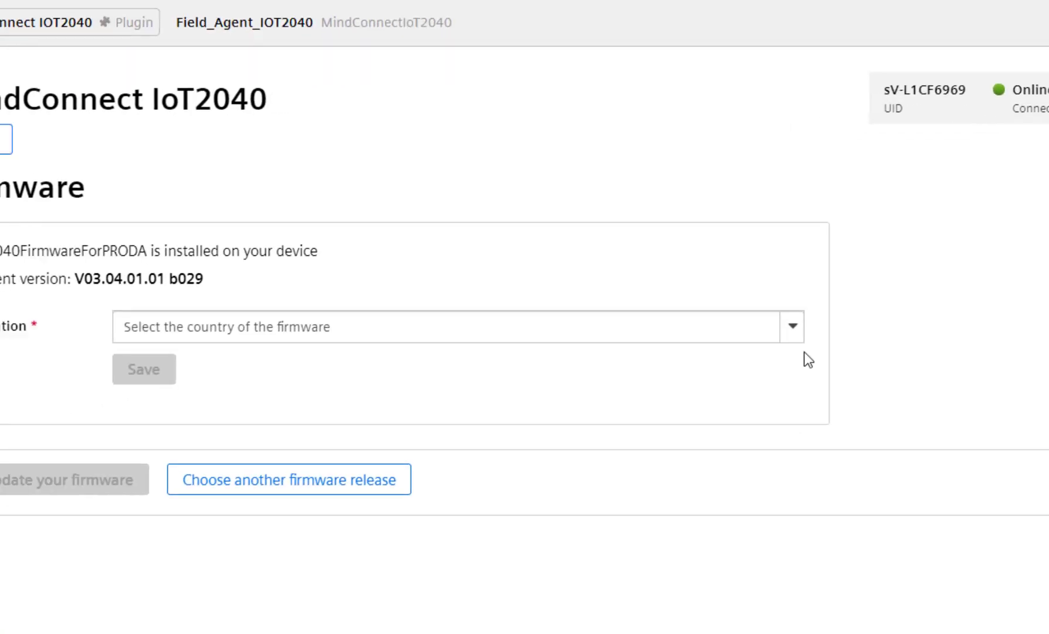
click(793, 327)
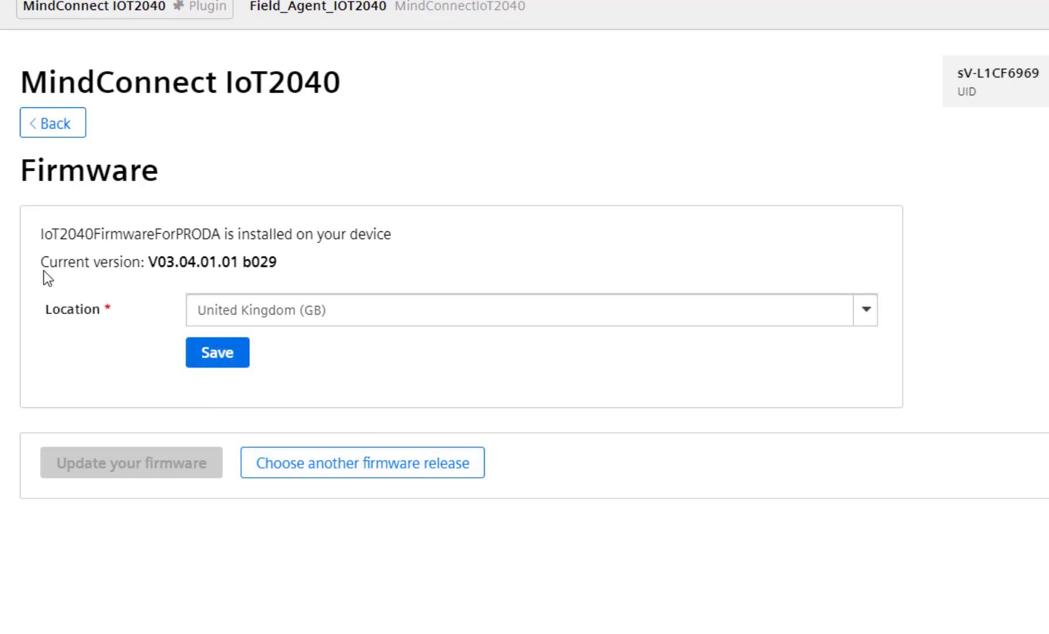
drag(282, 259, 147, 260)
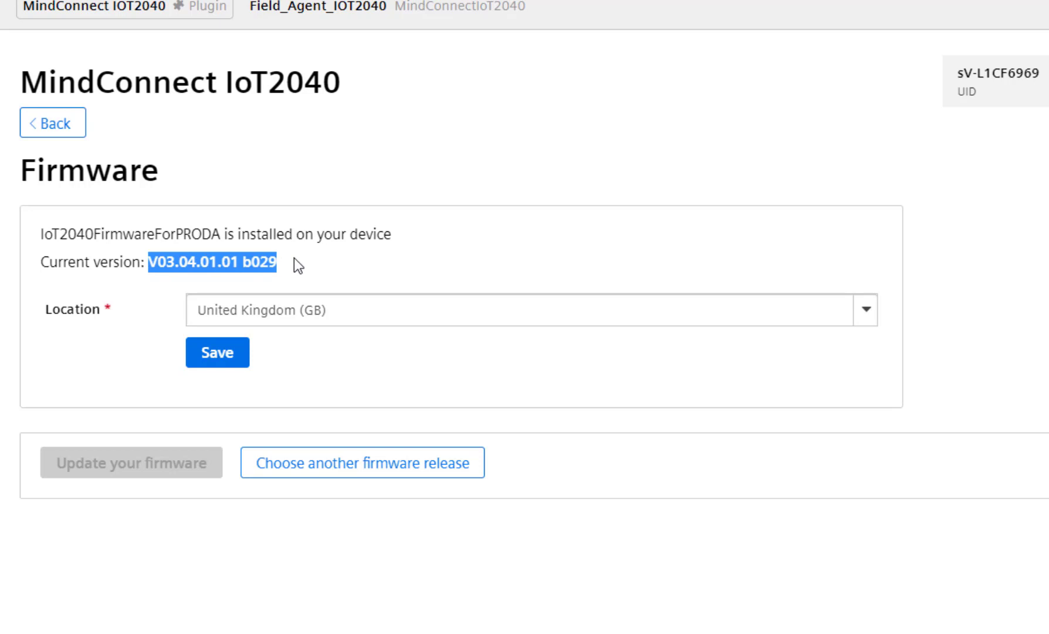
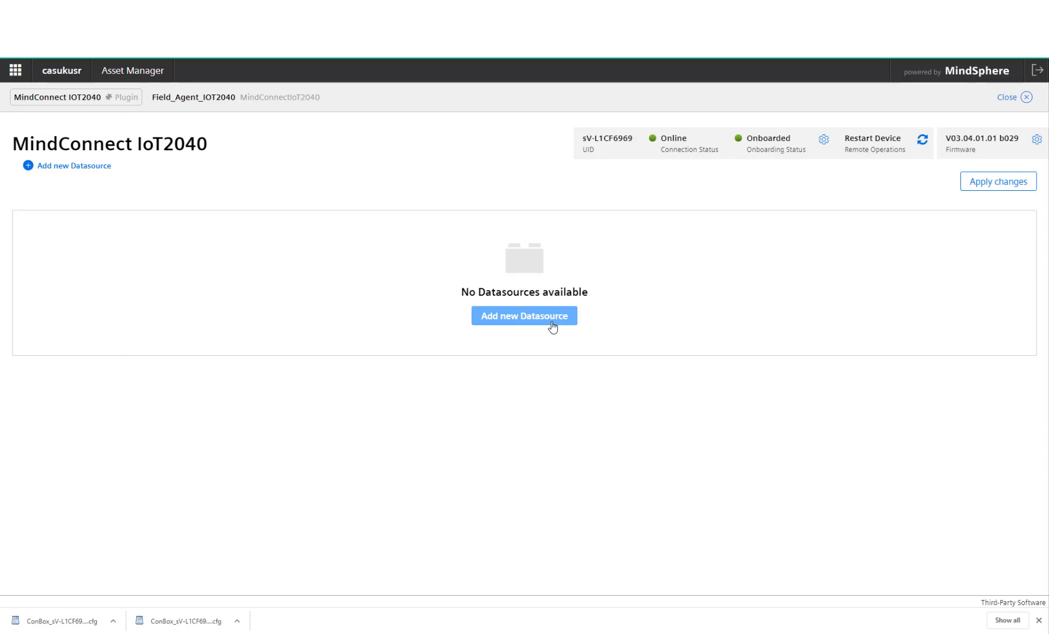
Start a new datasource using the MODBUS-RTU protocol and set its serial type to RS485.
click(552, 327)
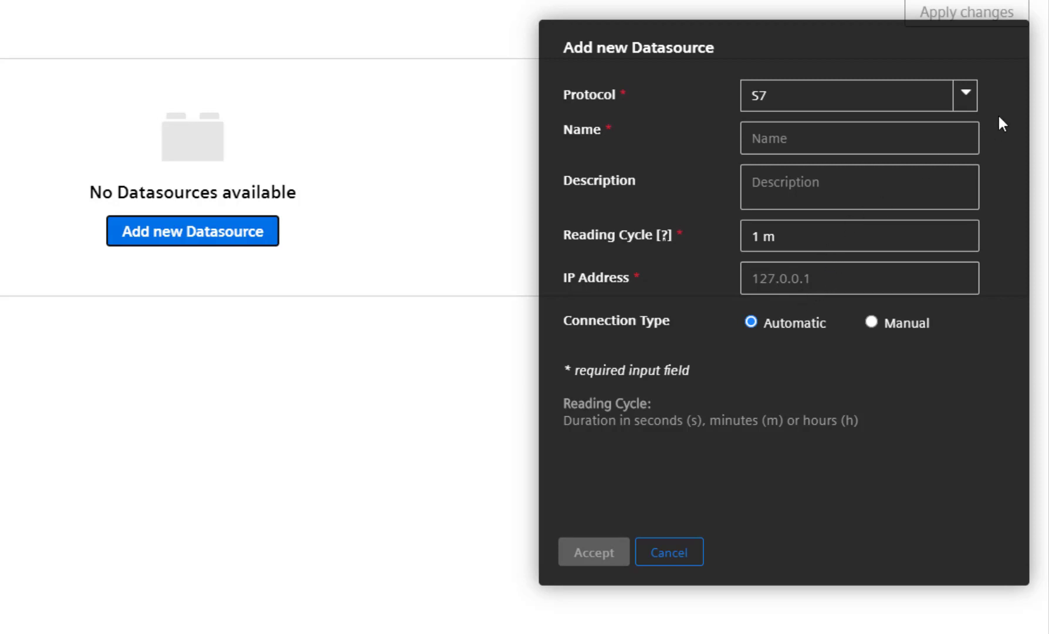
click(966, 95)
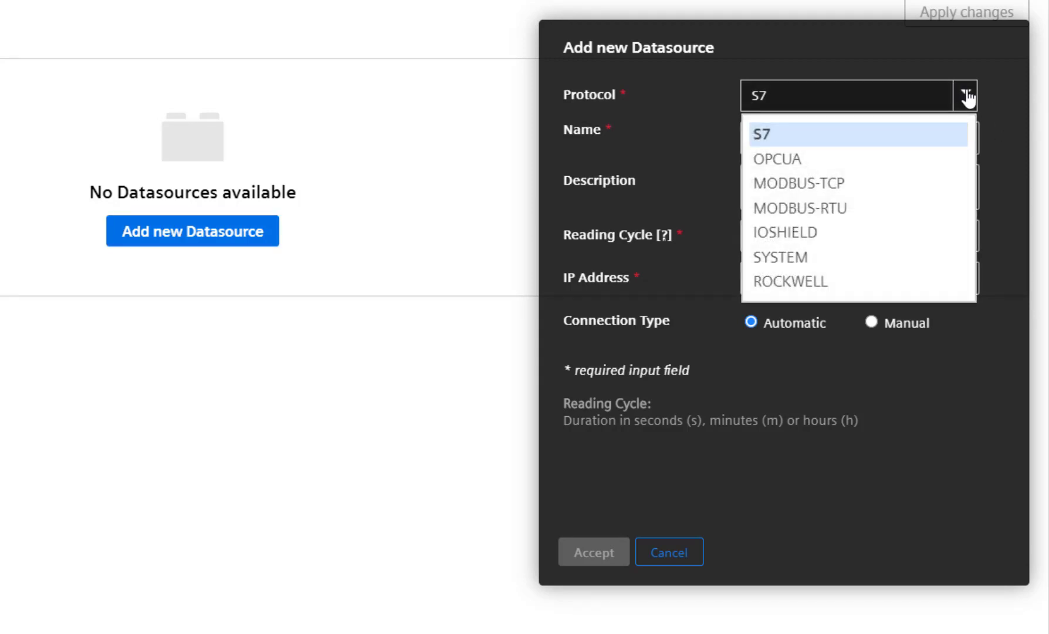
click(812, 210)
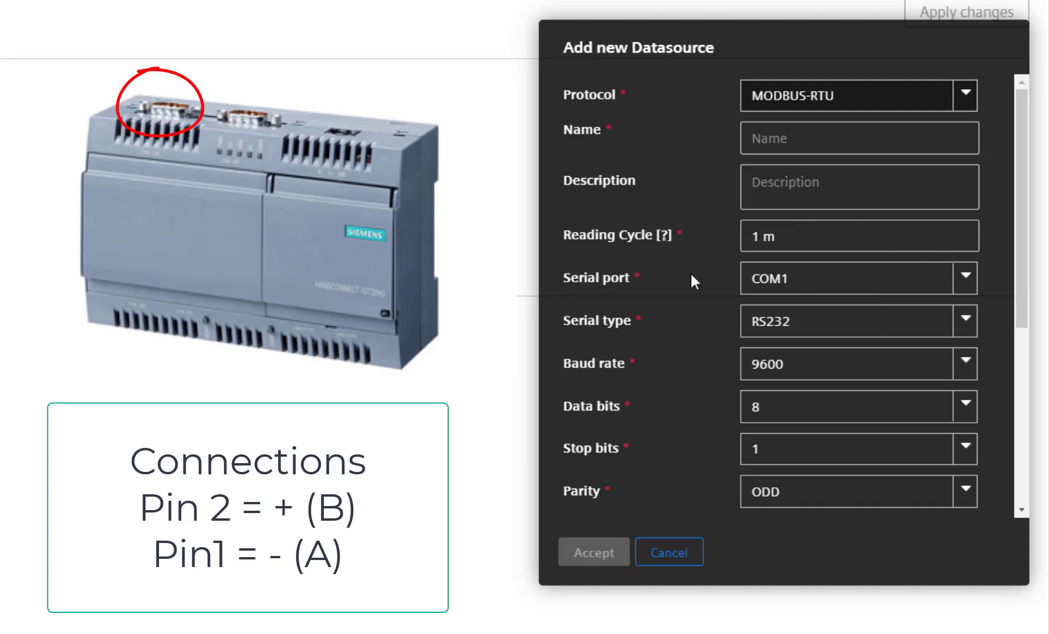
click(820, 247)
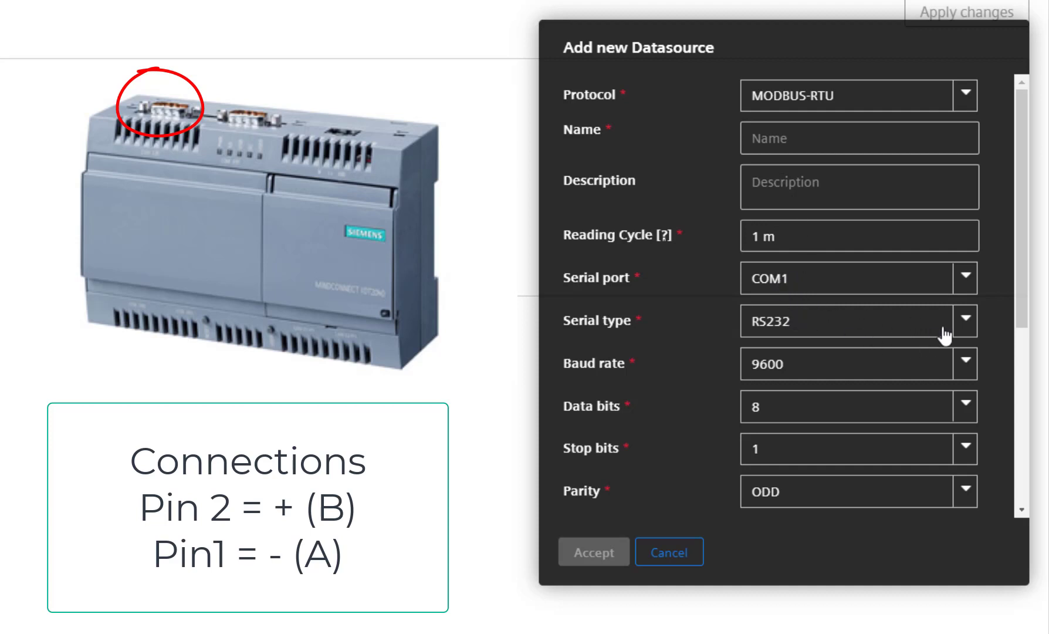
click(964, 325)
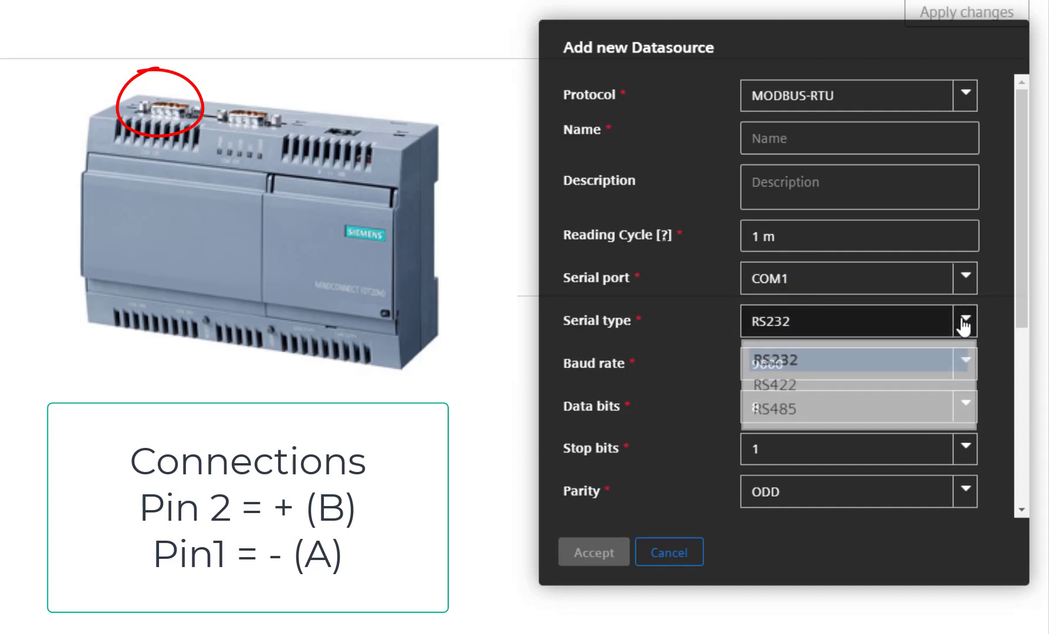
click(786, 408)
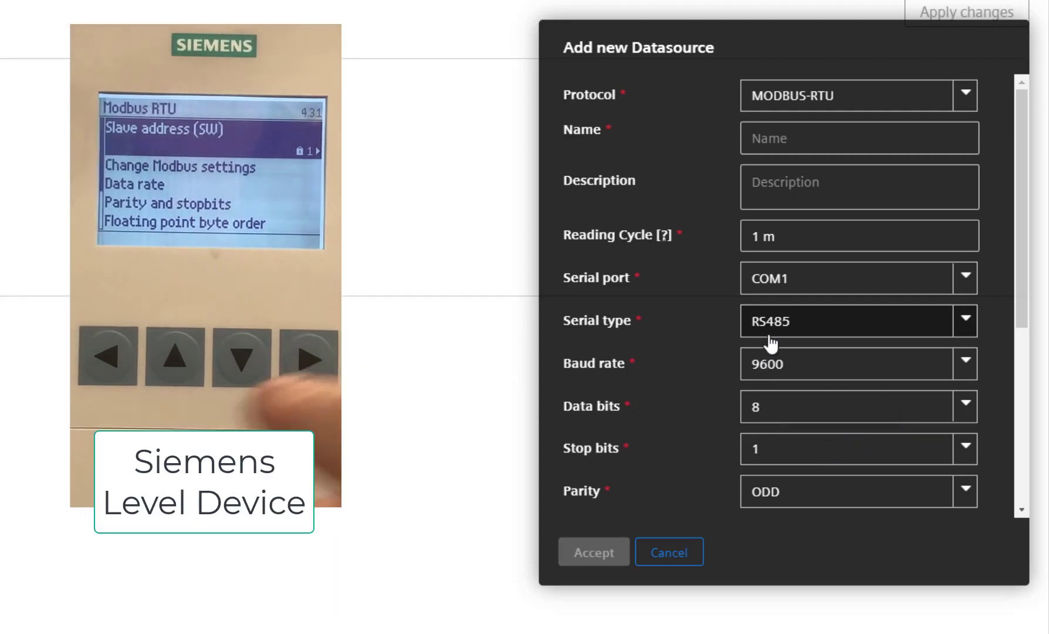
Set the datasource's baud rate to 19200 and its parity to EVEN.
click(964, 364)
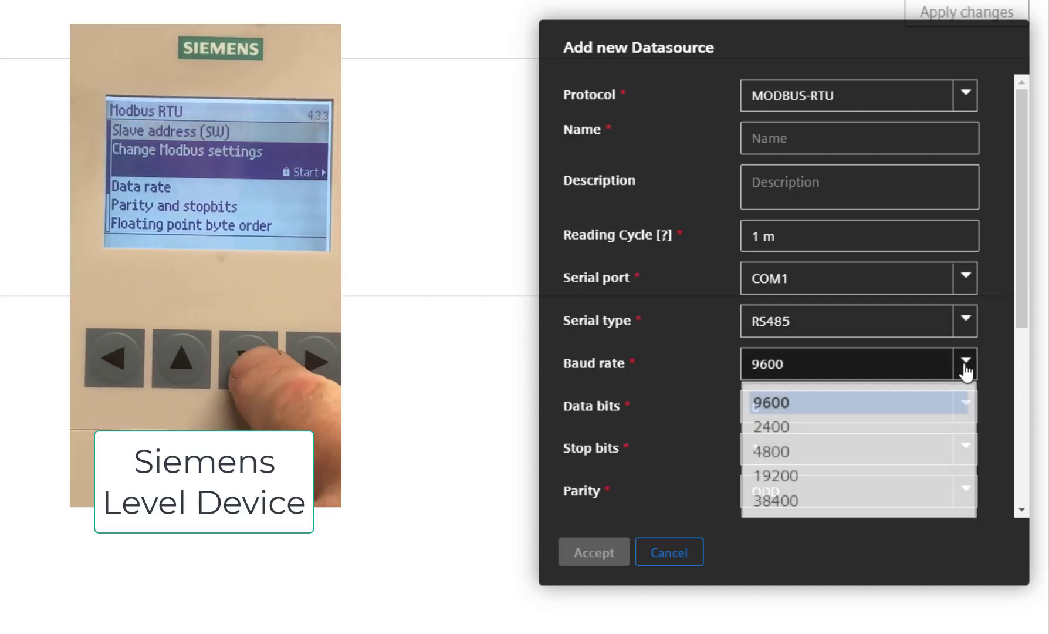
click(786, 476)
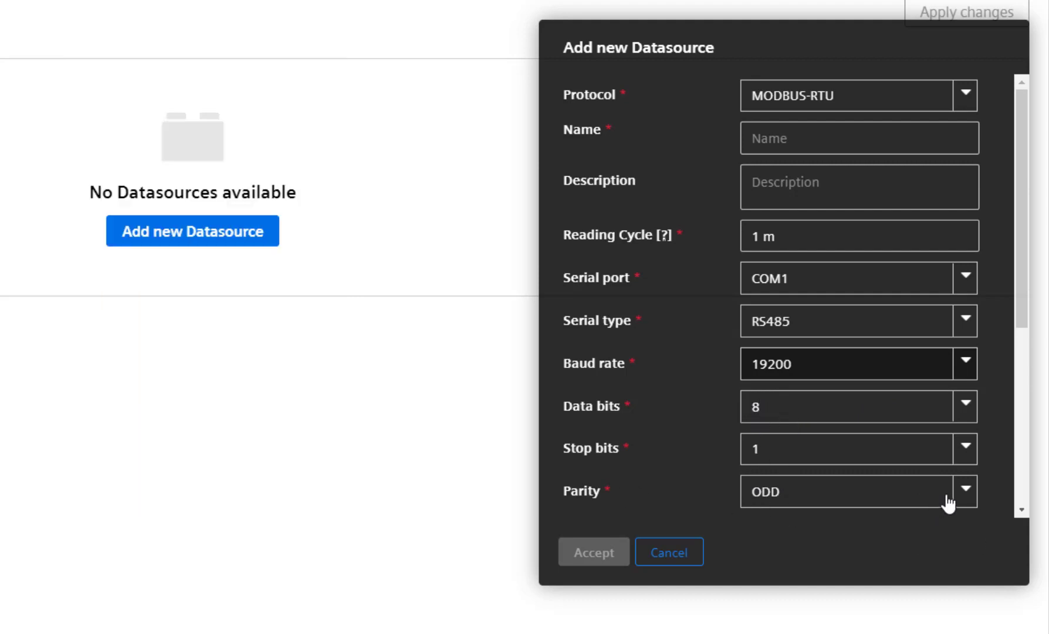
click(966, 501)
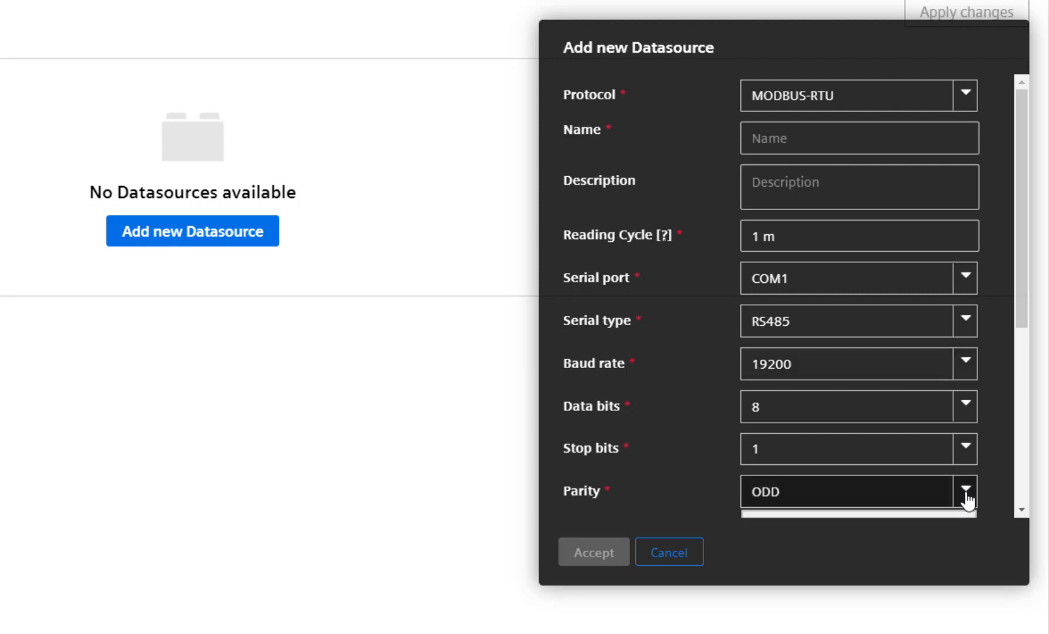
drag(1016, 301, 1035, 400)
click(789, 402)
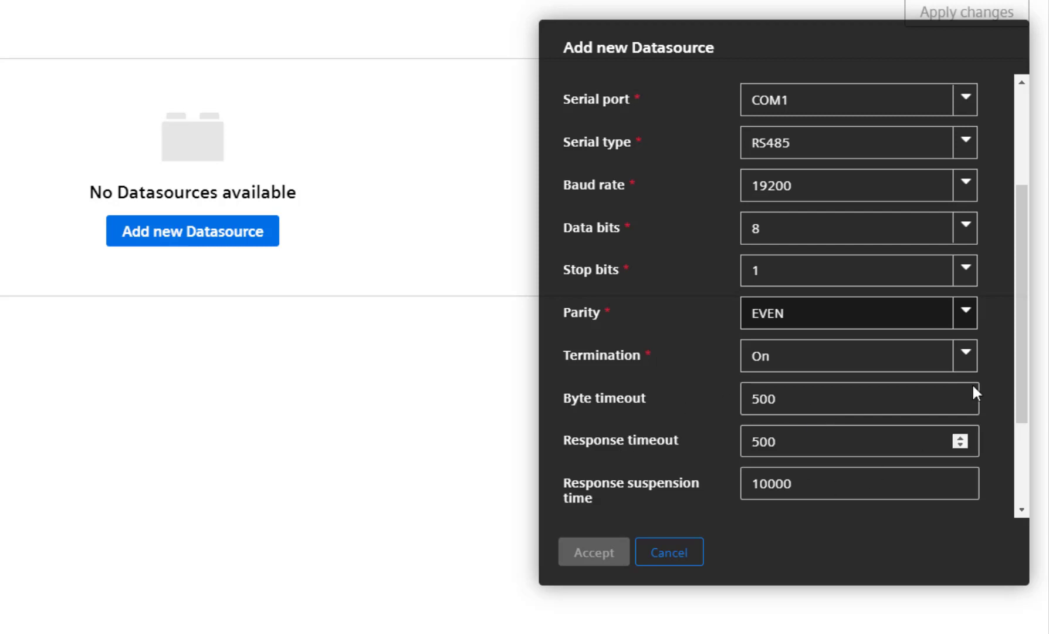
drag(1019, 351, 1023, 384)
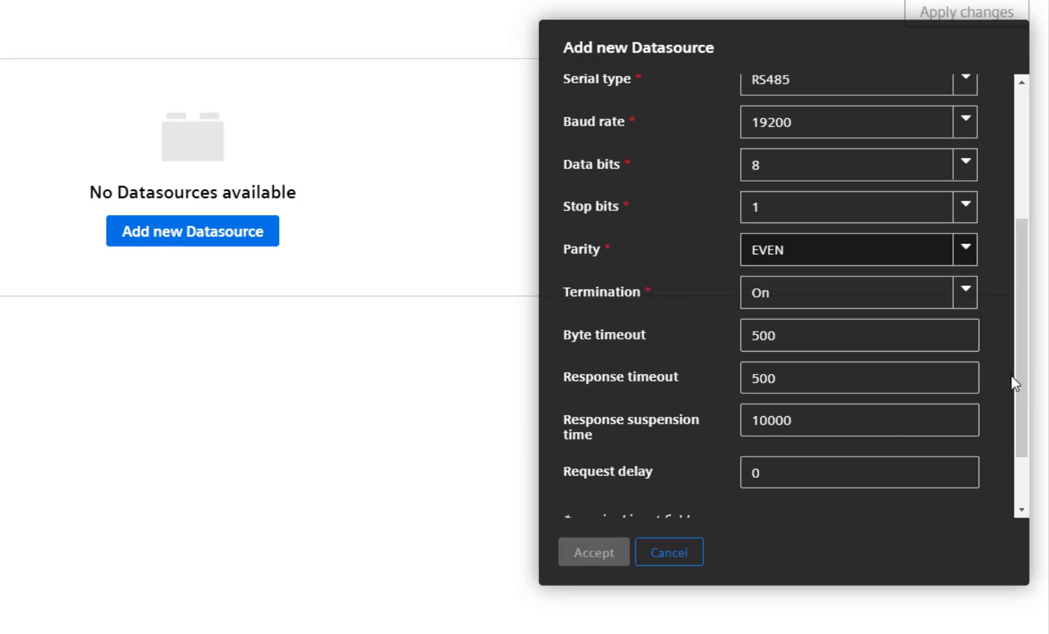
Name the datasource Level_Controller and accept it.
drag(1019, 374, 1024, 206)
click(774, 141)
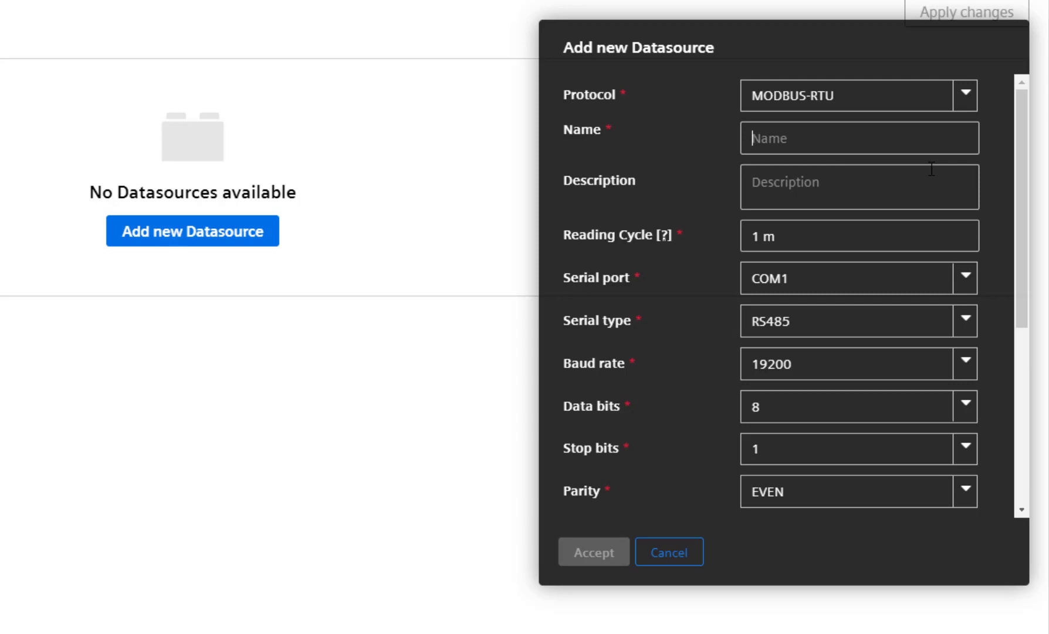
text(L)
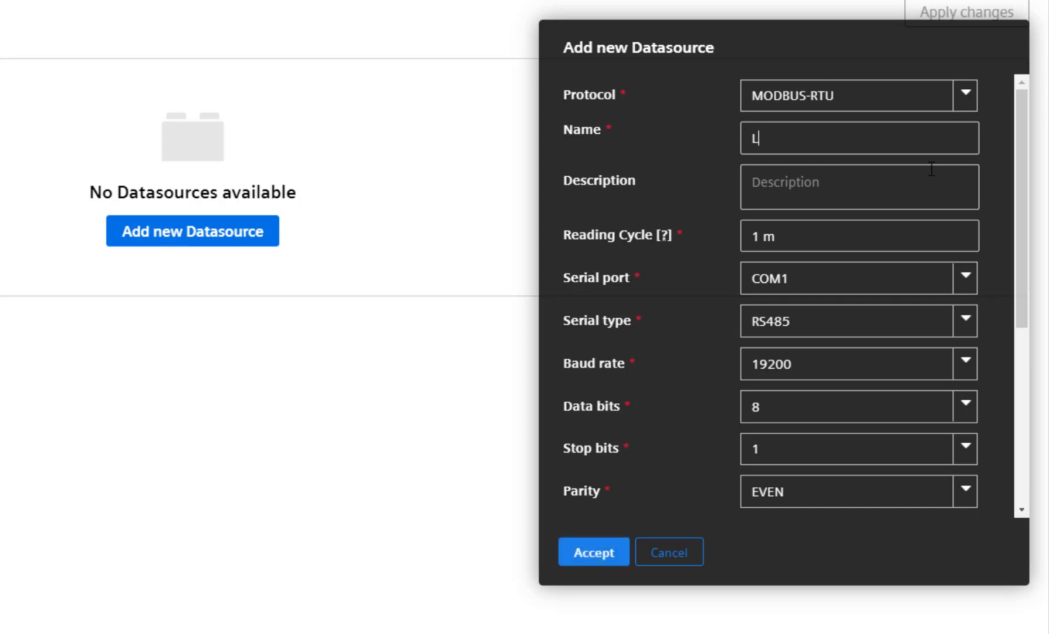
text(evel_Controller)
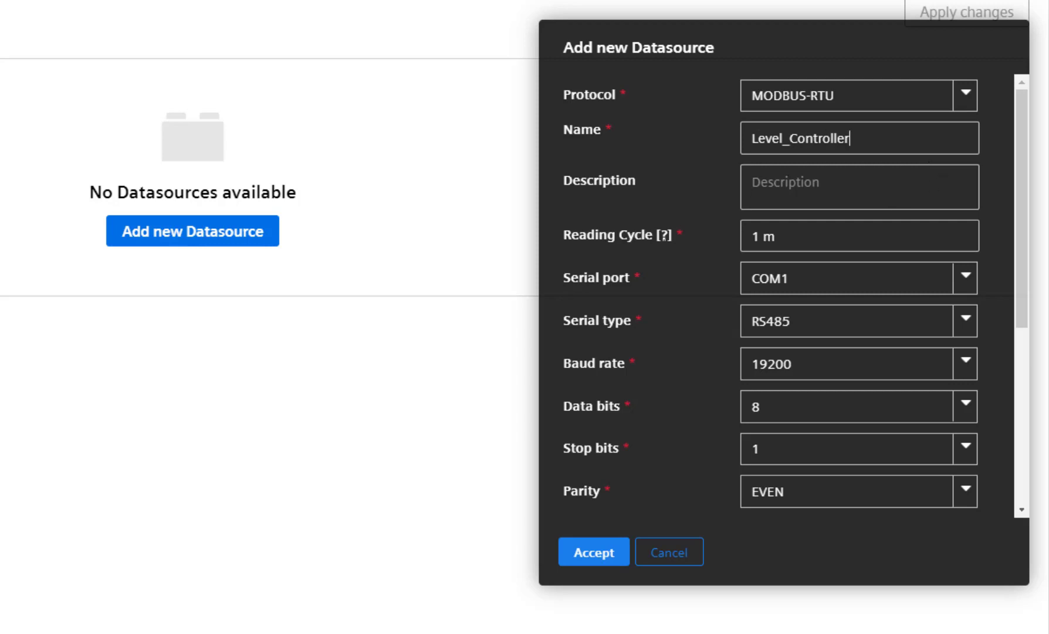
click(607, 555)
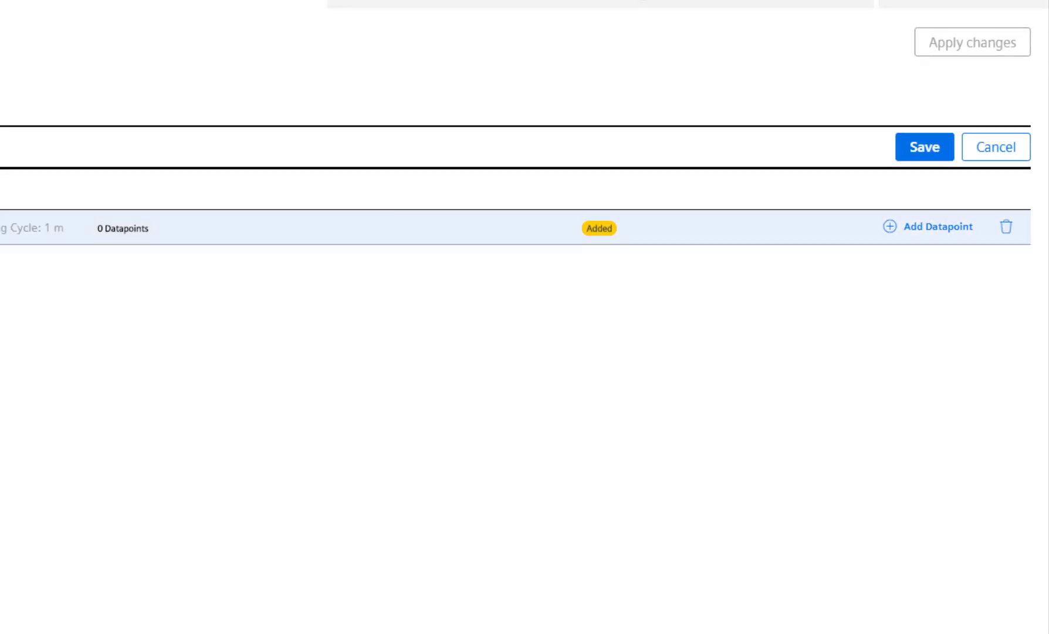
Save the new Level_Controller datasource and apply the configuration to the device.
click(927, 150)
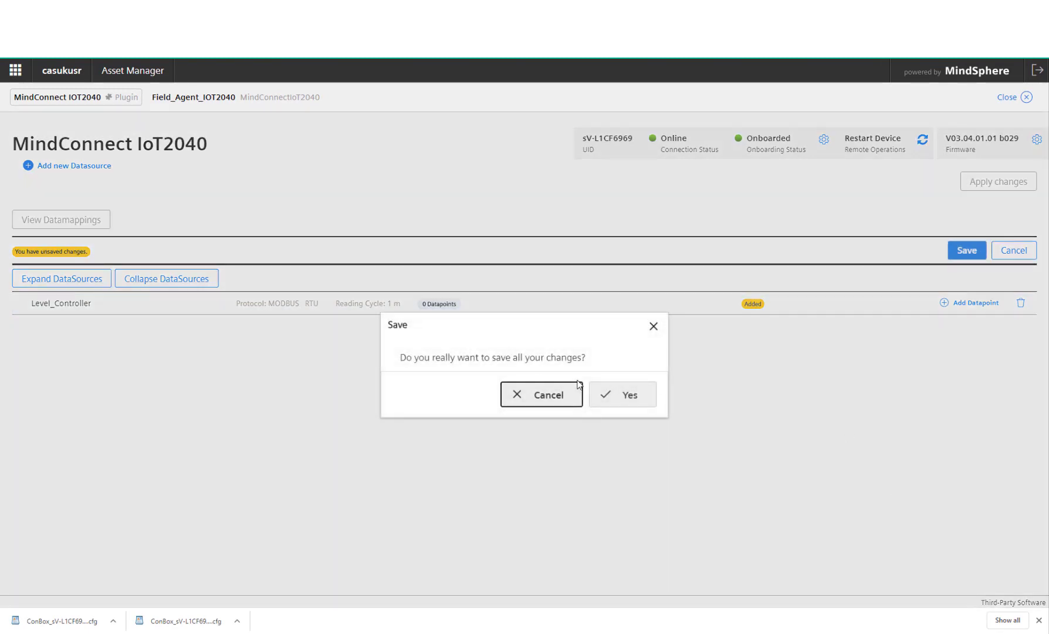
click(608, 396)
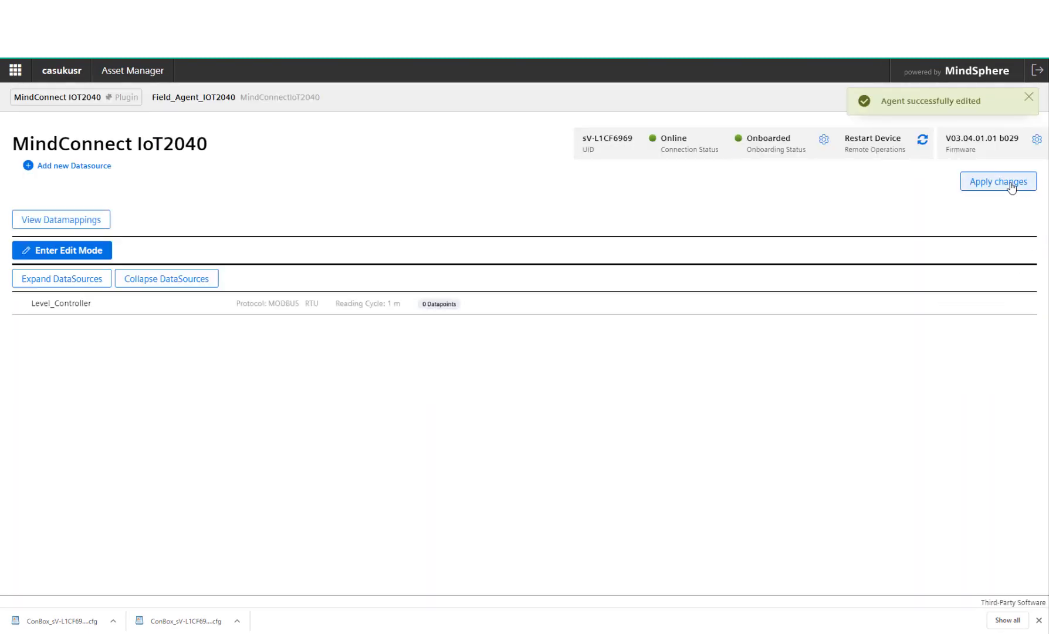
click(1007, 185)
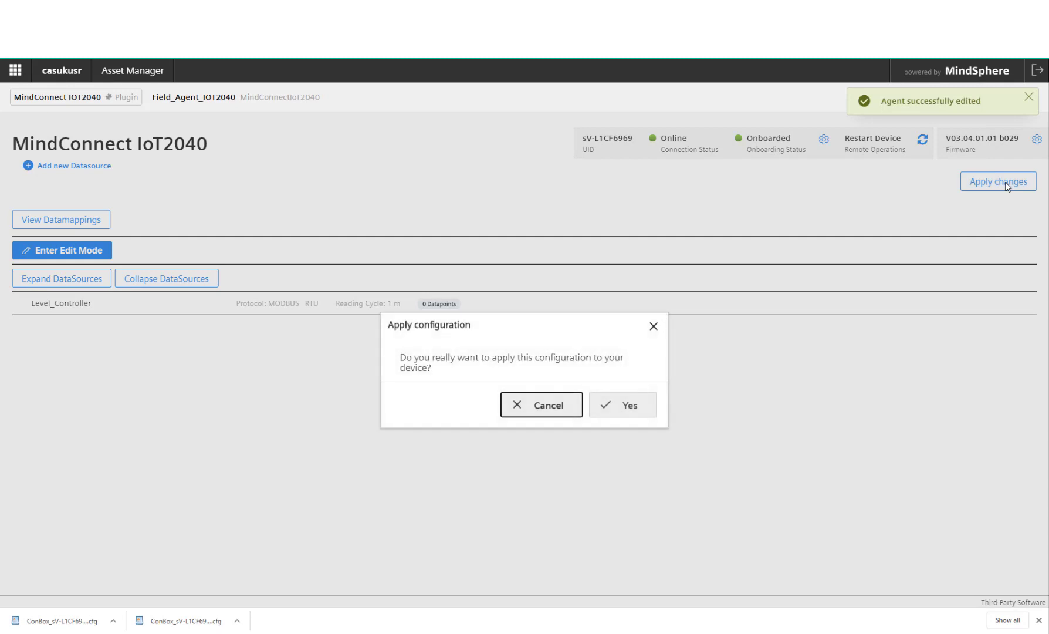
click(609, 414)
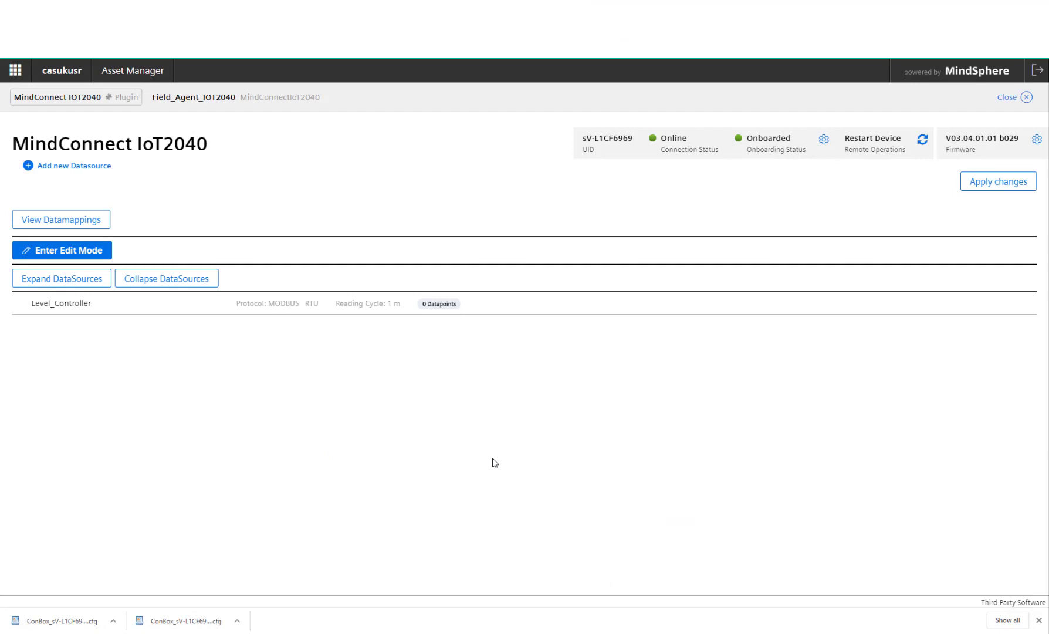
Add a datapoint named Head to Level_Controller, with unit mm and type double.
click(51, 254)
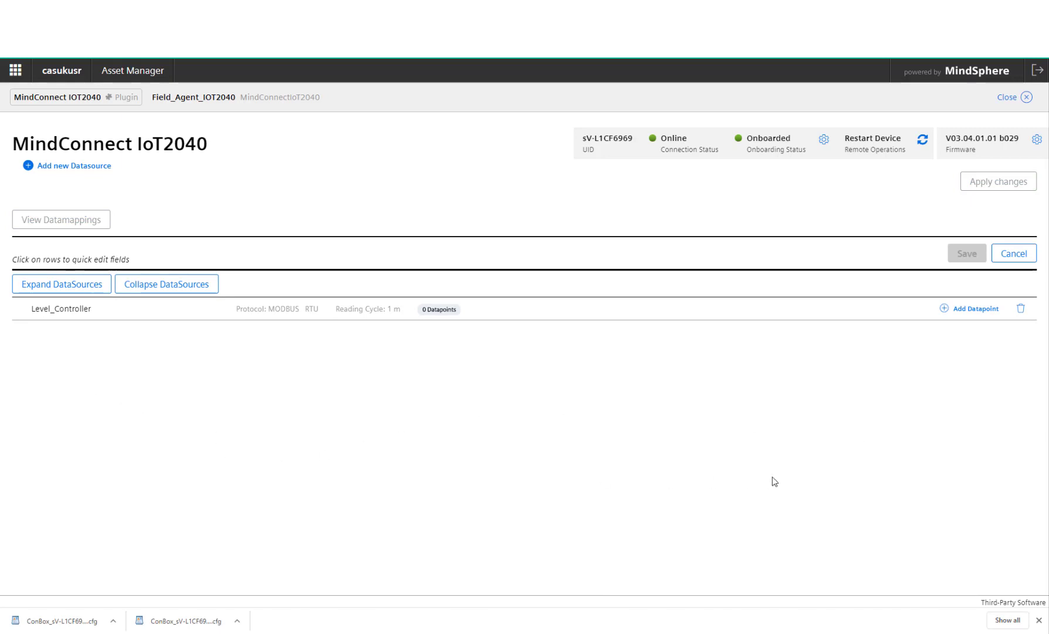
click(980, 310)
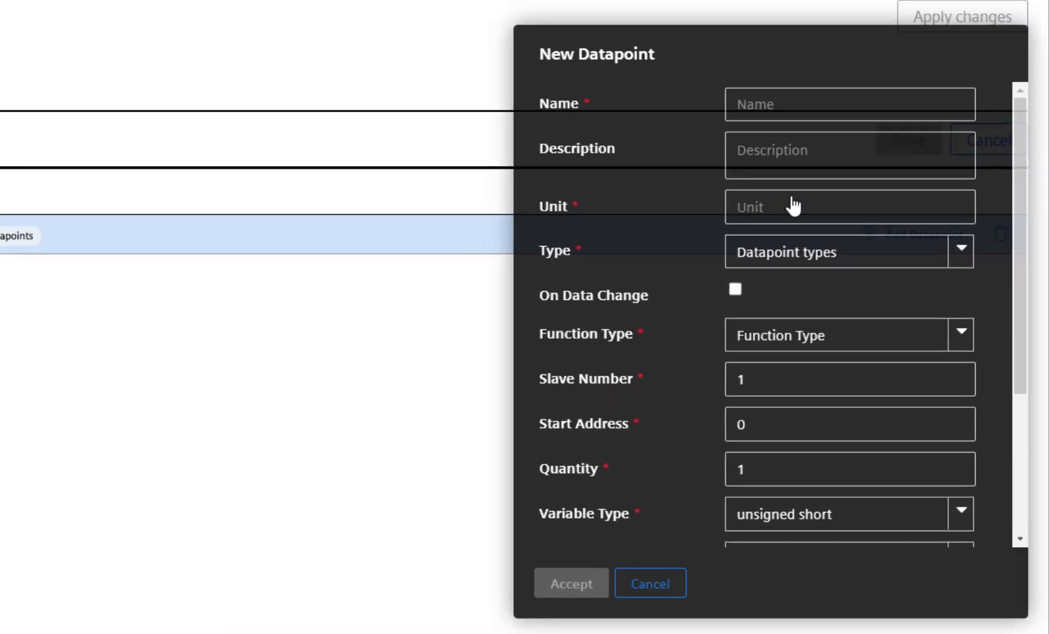
text(Head)
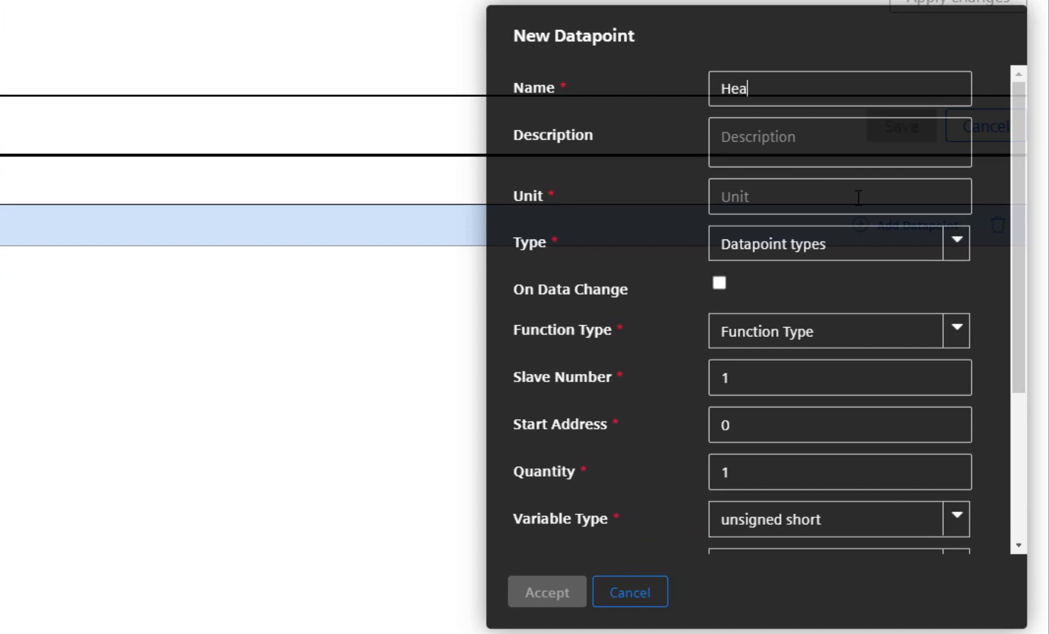
click(728, 201)
text(mm)
click(956, 246)
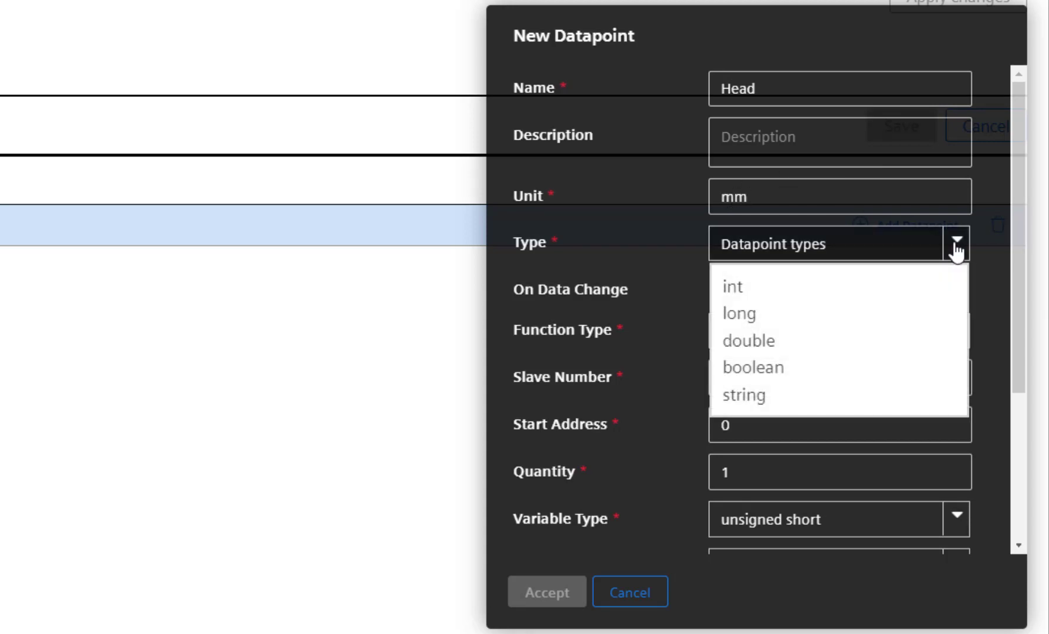
click(740, 342)
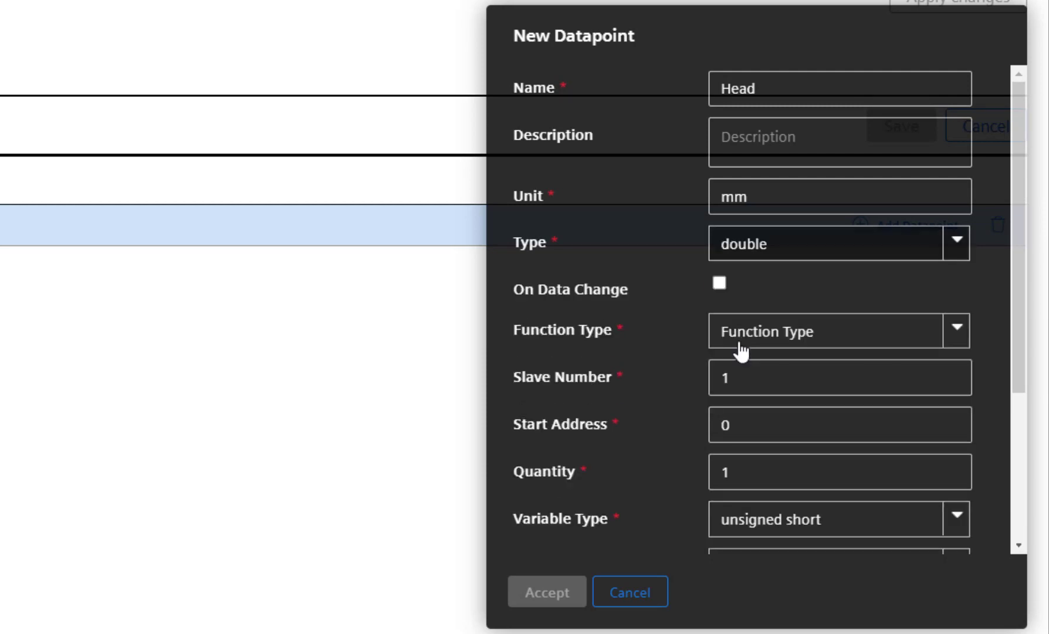
Set the datapoint's function type to Read Holding Registers and its start address to 3206, keeping slave number 1.
click(952, 334)
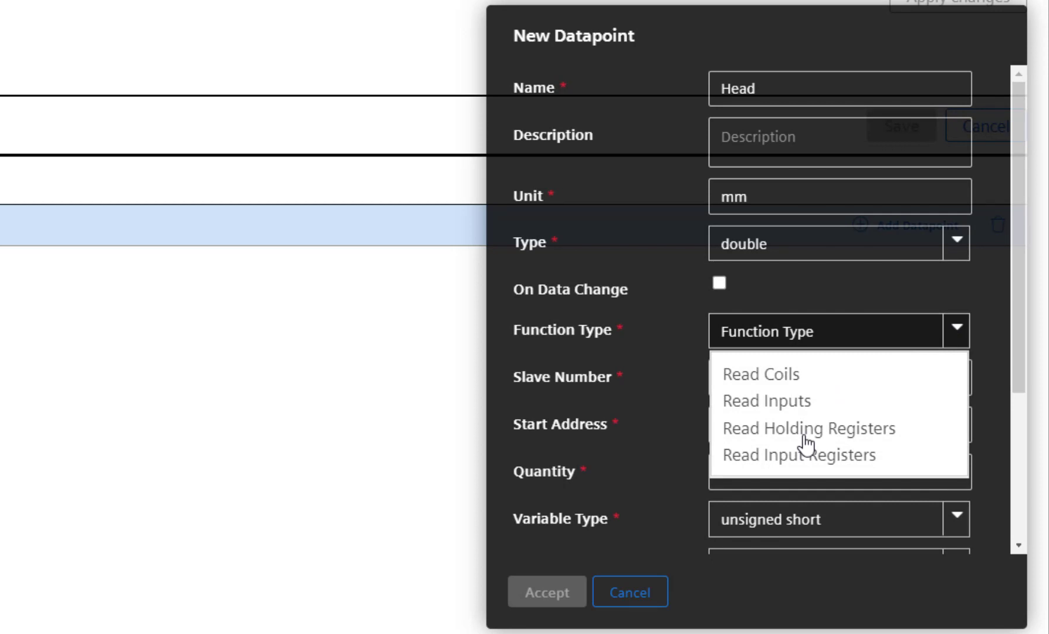
click(805, 437)
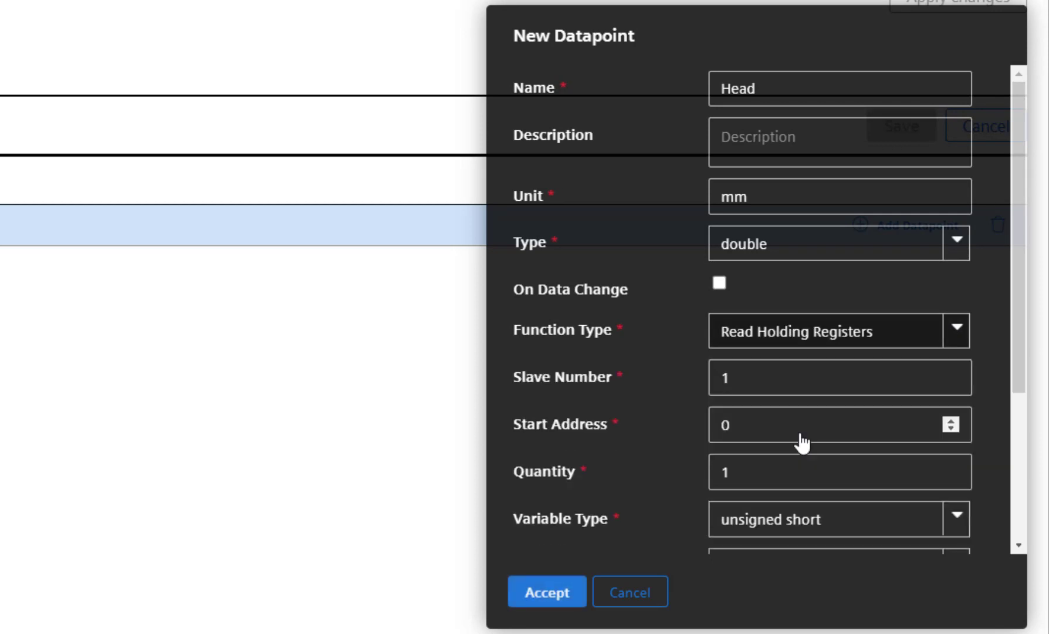
click(740, 380)
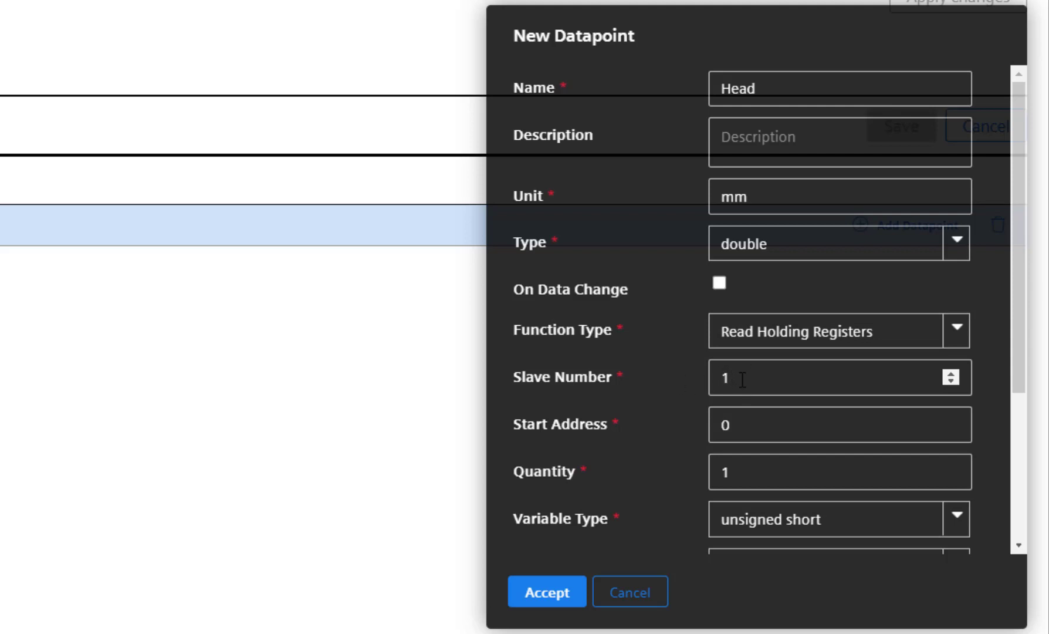
key(Left)
key(Tab)
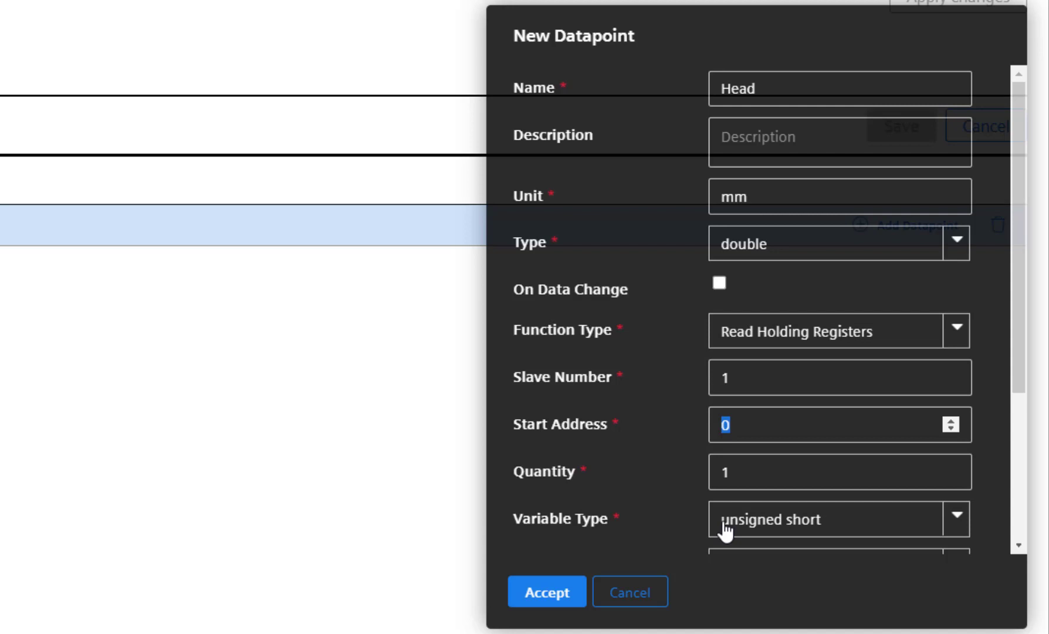
text(320)
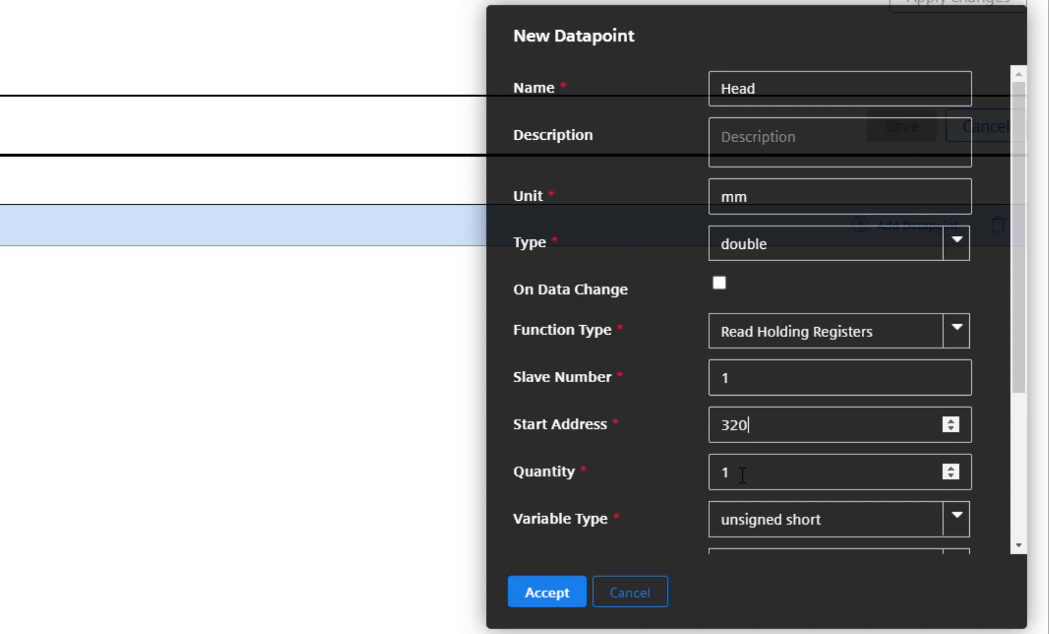
text(6)
Set the datapoint's variable type to float and accept the datapoint.
scroll(1020, 176, down, 3)
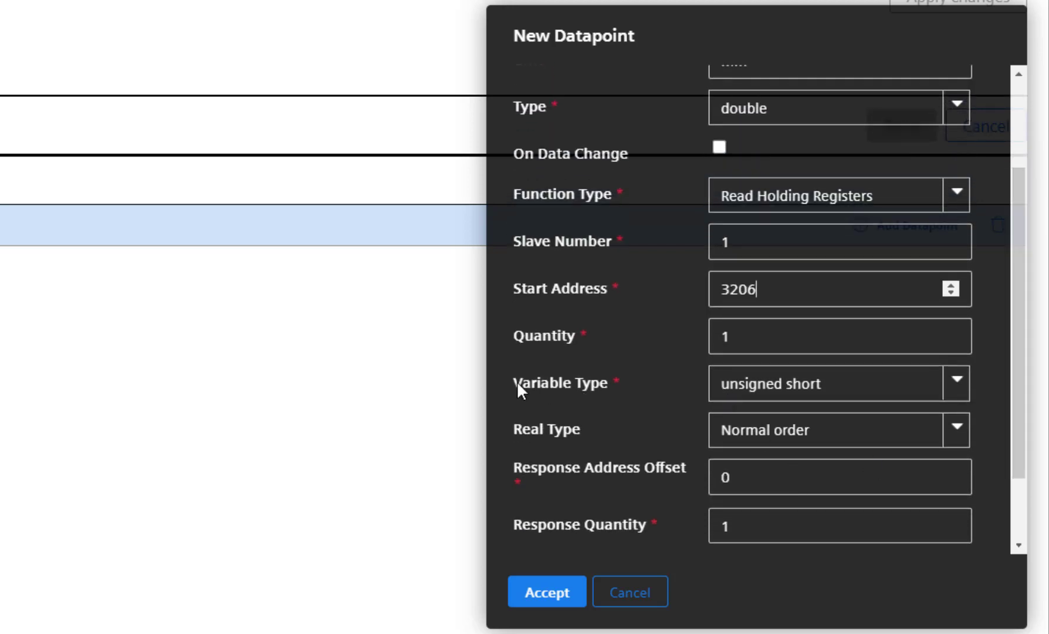
click(958, 385)
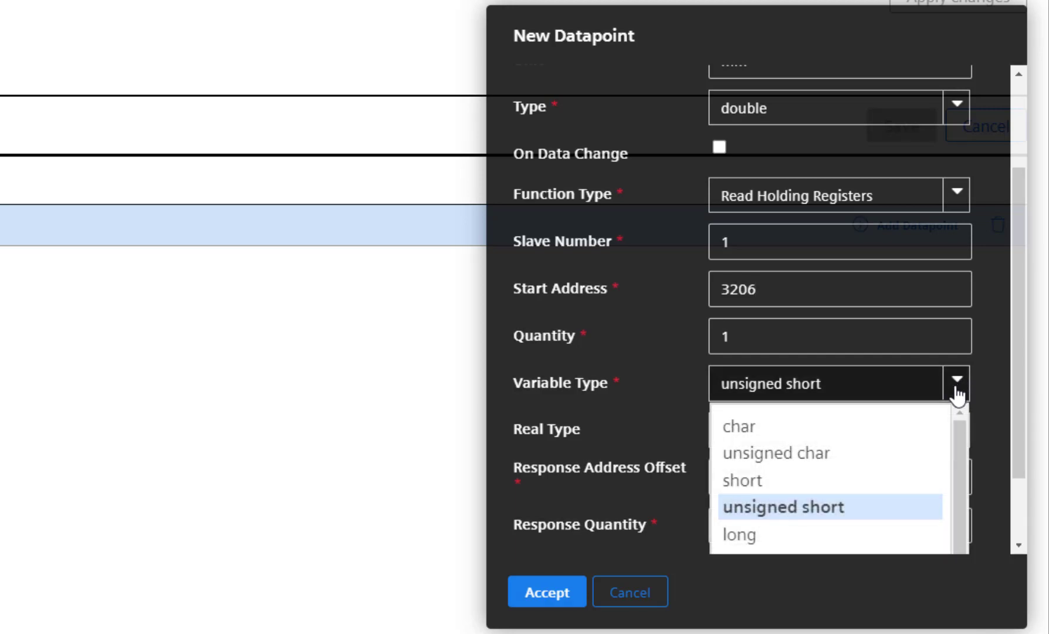
drag(960, 458, 951, 527)
click(740, 545)
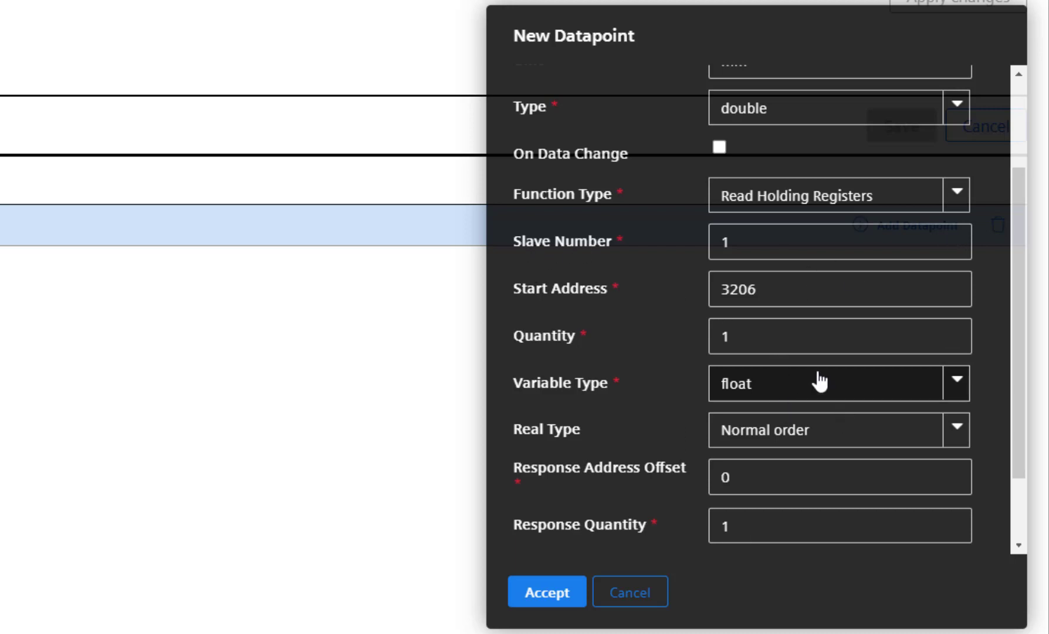
click(547, 593)
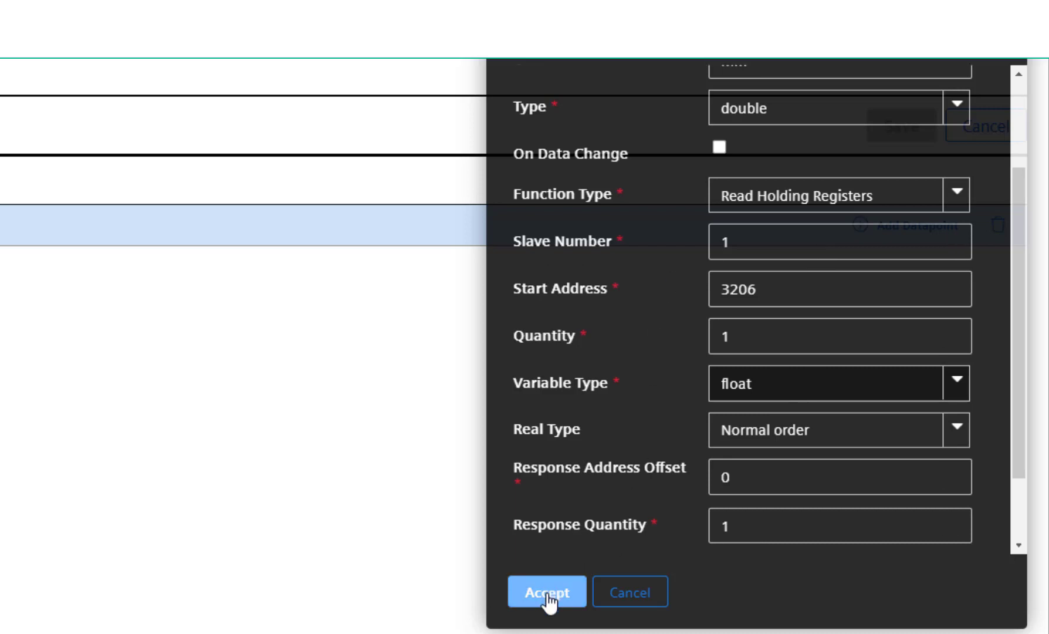
click(548, 593)
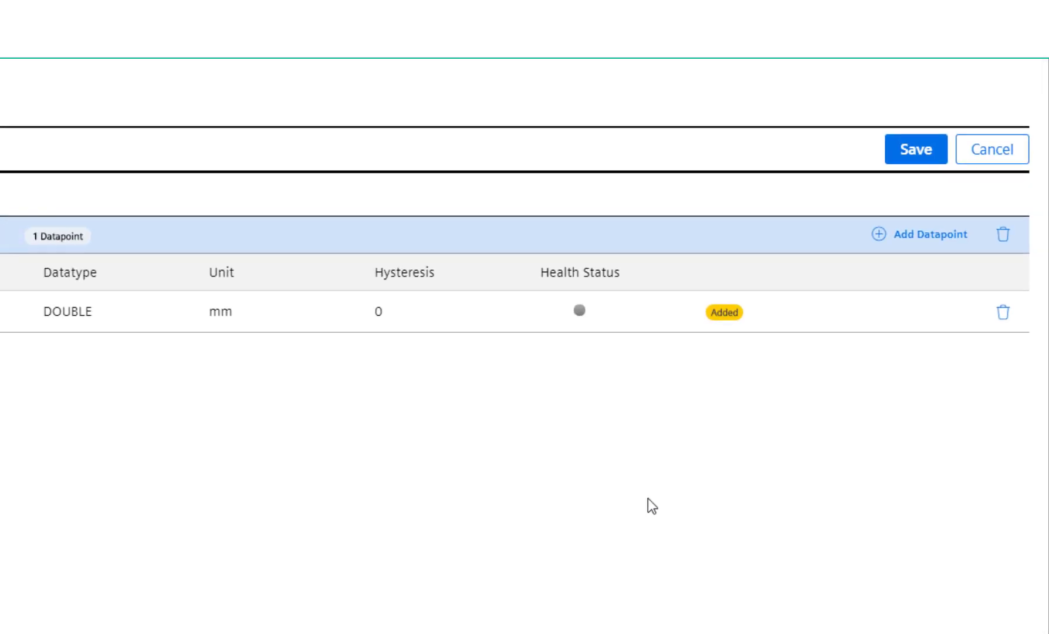
Save the newly added Head datapoint and apply the configuration to the device.
click(979, 259)
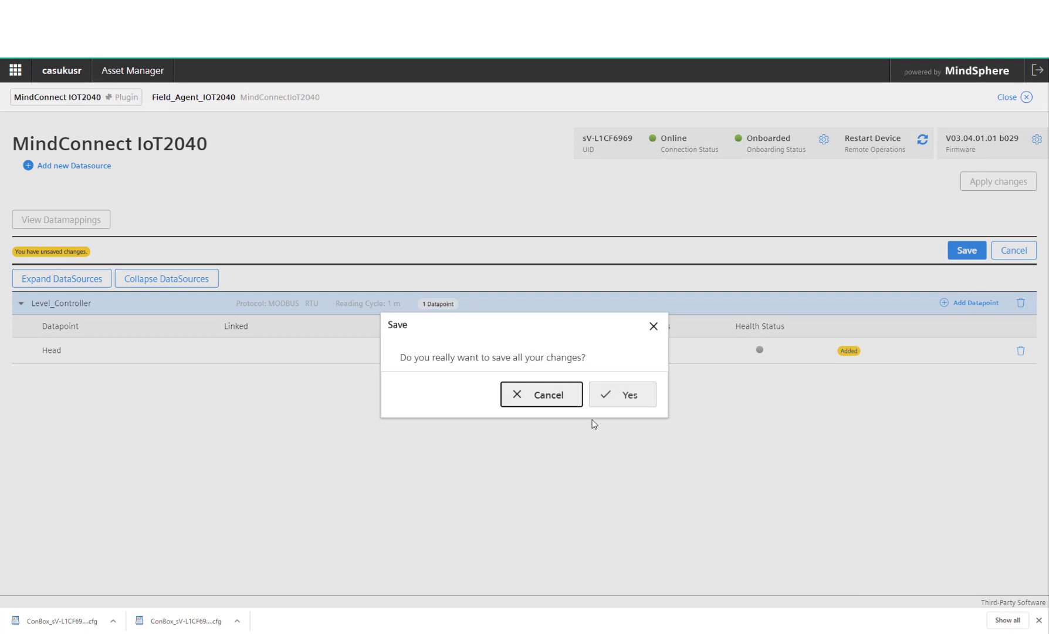
click(624, 394)
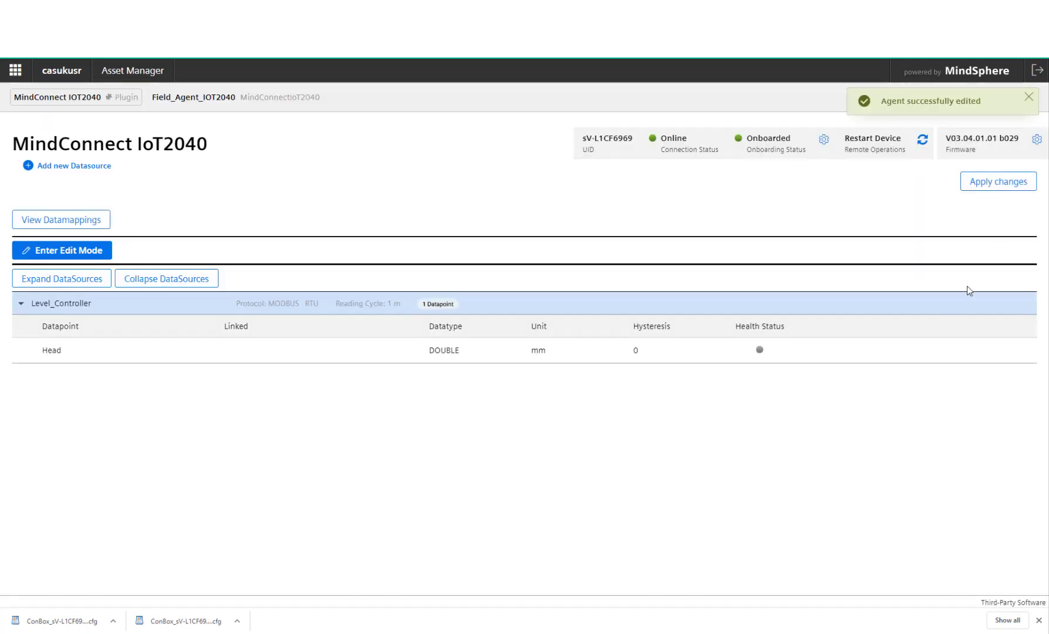
click(993, 187)
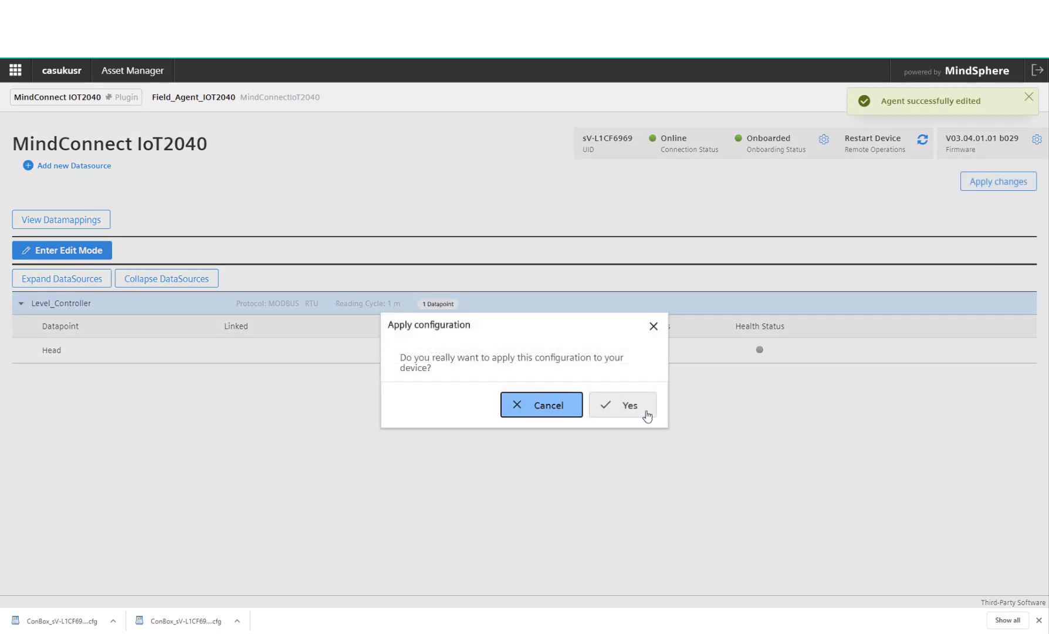
click(646, 413)
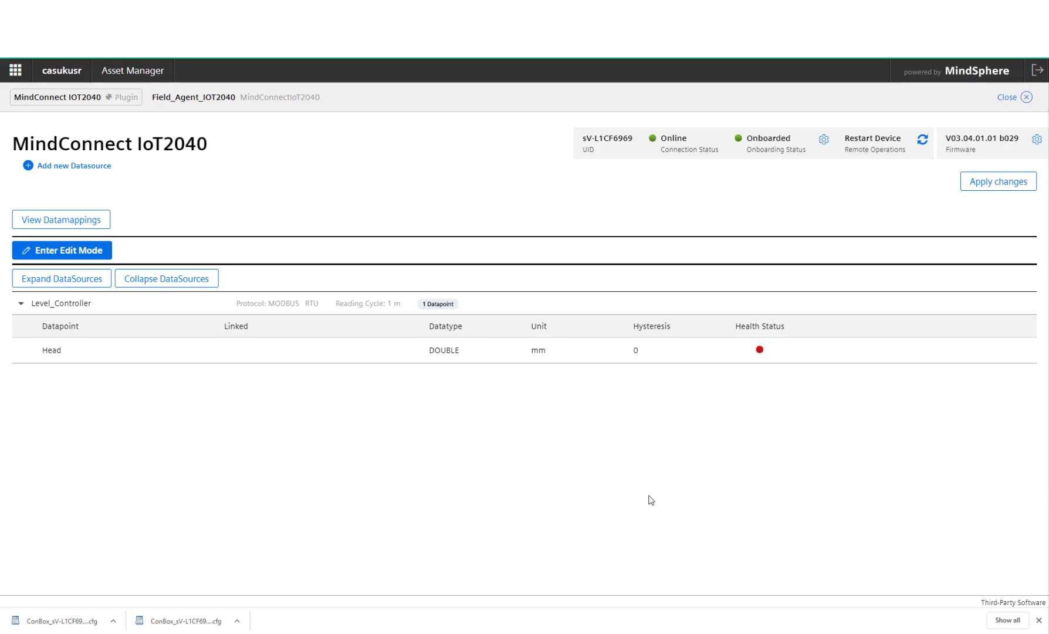
Examine the Head datapoint's details, including its start address and health message, and close them.
click(383, 352)
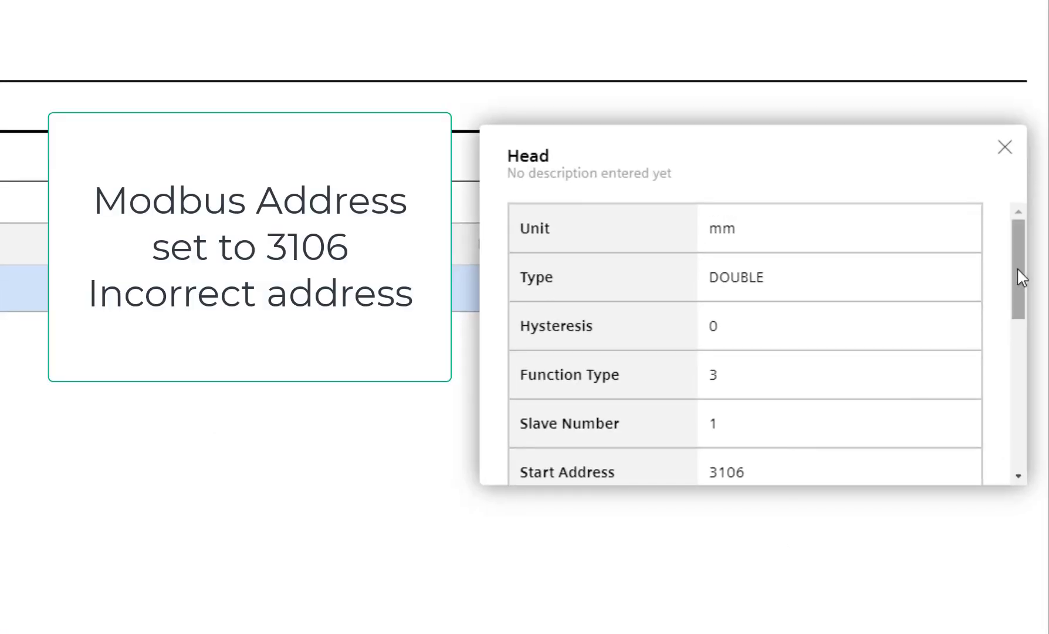
mouse_move(1018, 273)
mouse_down()
mouse_move(1019, 300)
mouse_move(1023, 248)
mouse_move(1018, 444)
mouse_up()
click(698, 408)
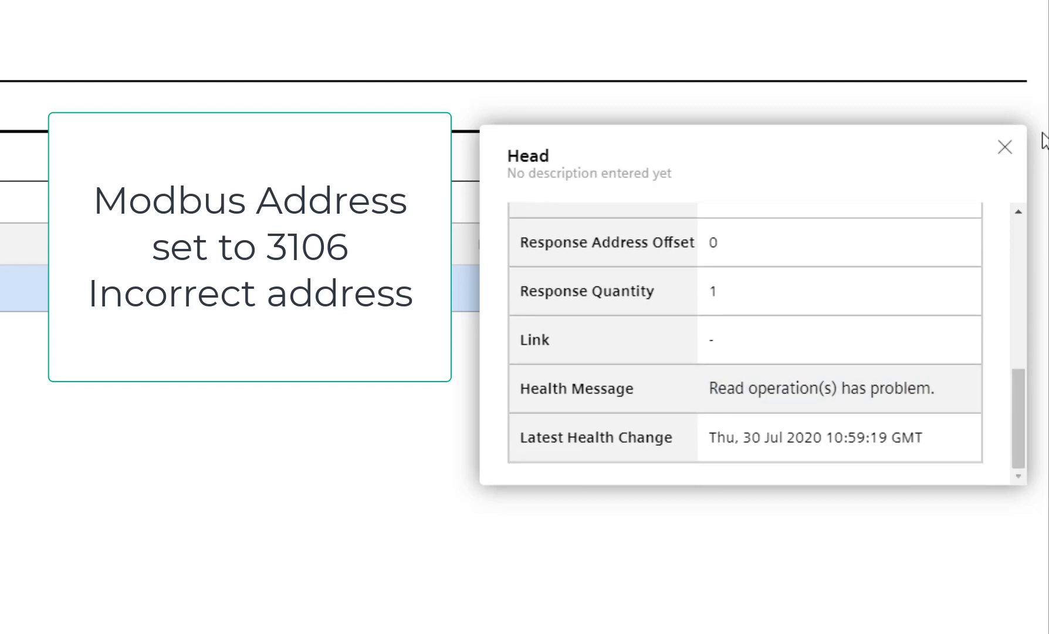
click(1005, 152)
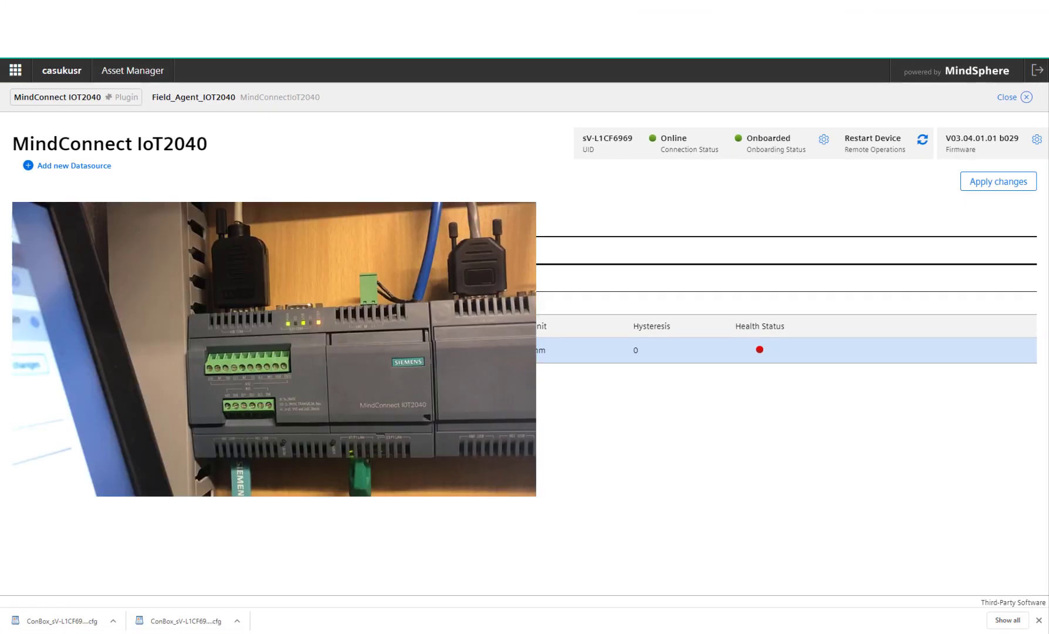
click(344, 352)
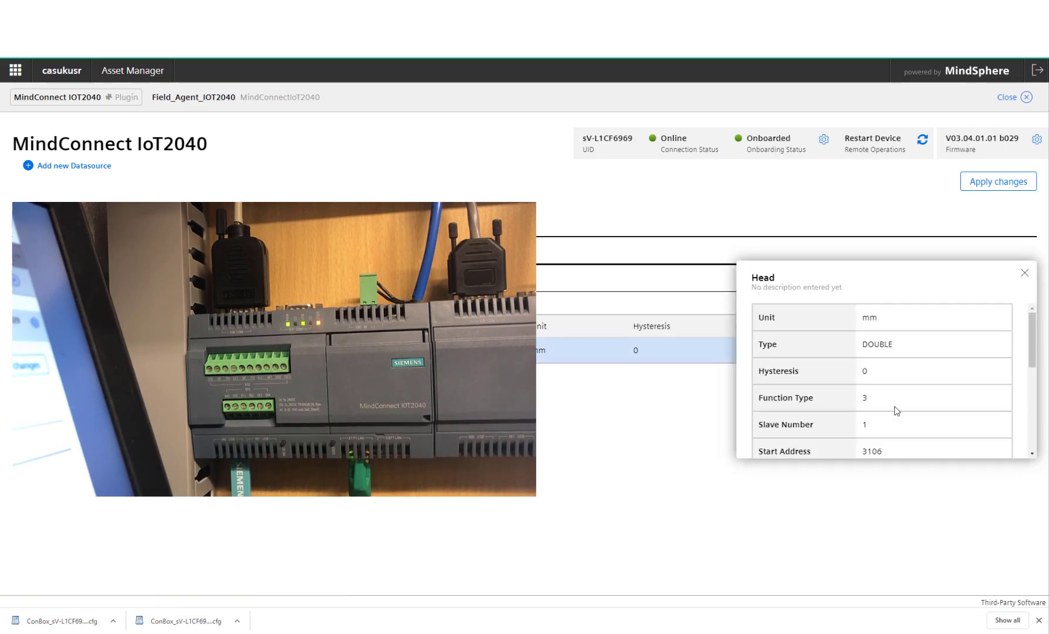
click(1024, 272)
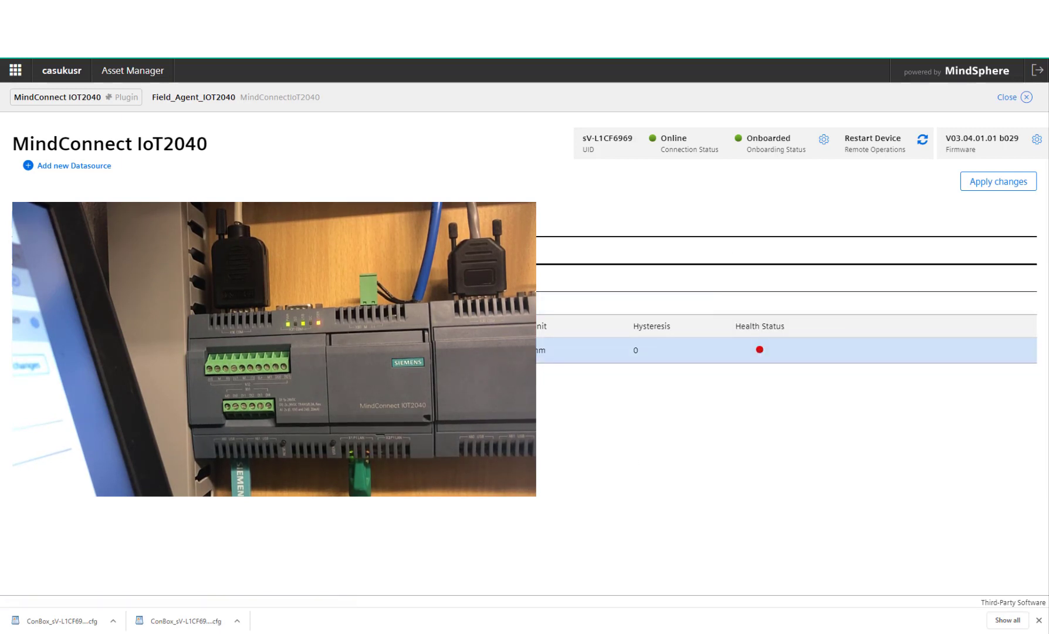
Set the Head datapoint's start address to 3206, and save and apply the edited configuration to the device.
double_click(681, 364)
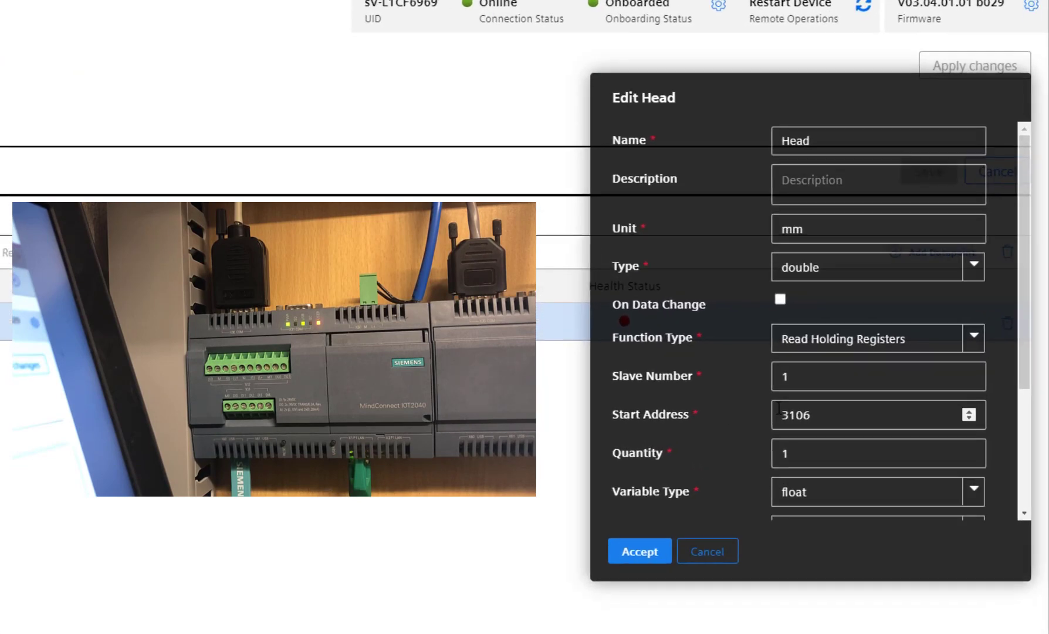
click(794, 415)
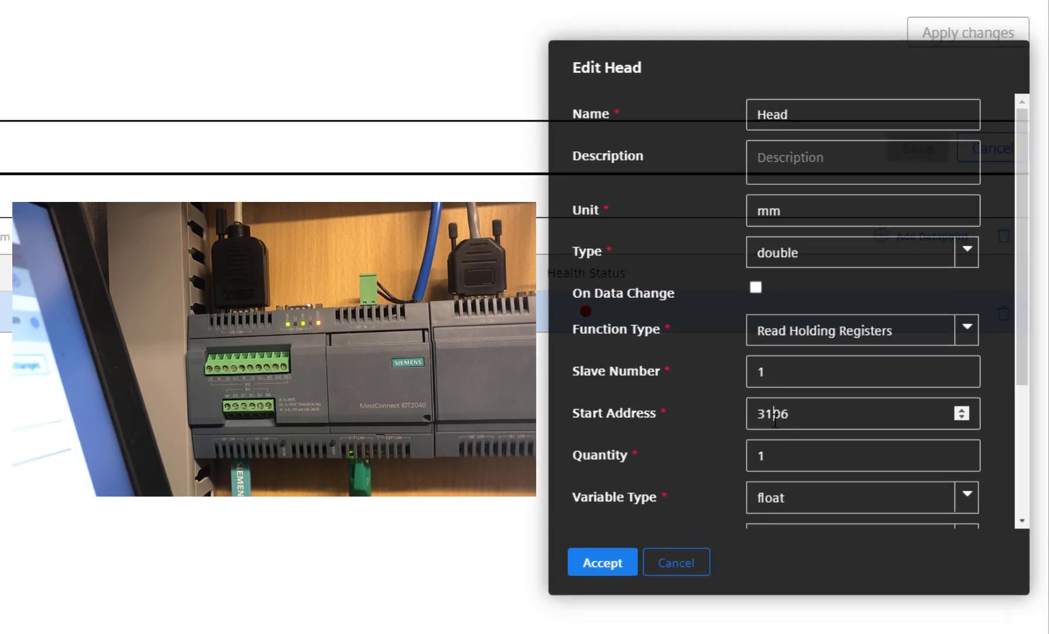
key(BackSpace)
text(2)
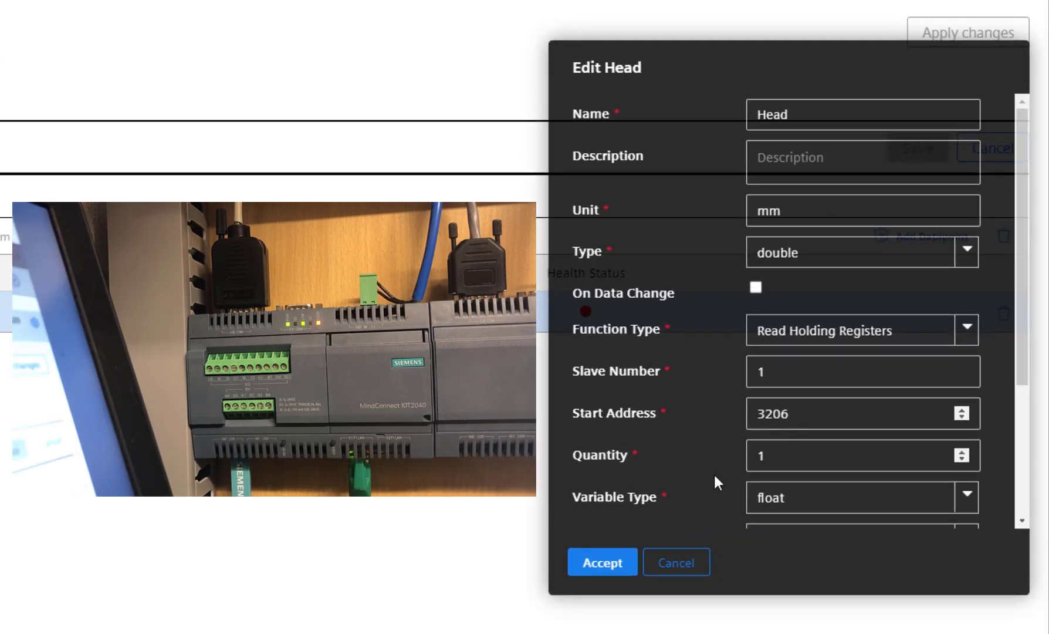
click(621, 563)
click(916, 143)
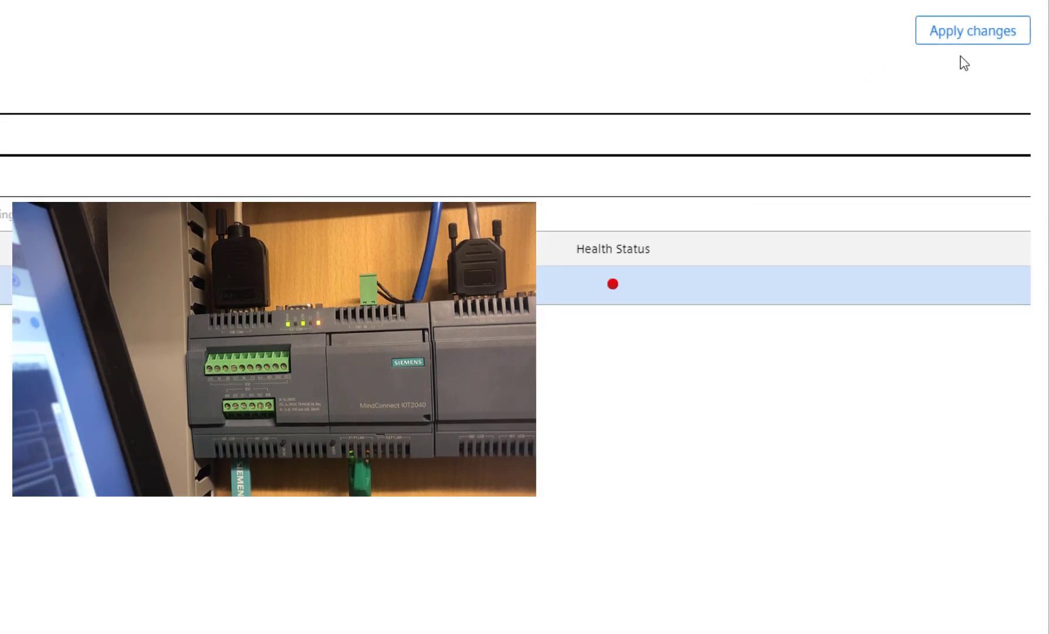
click(971, 31)
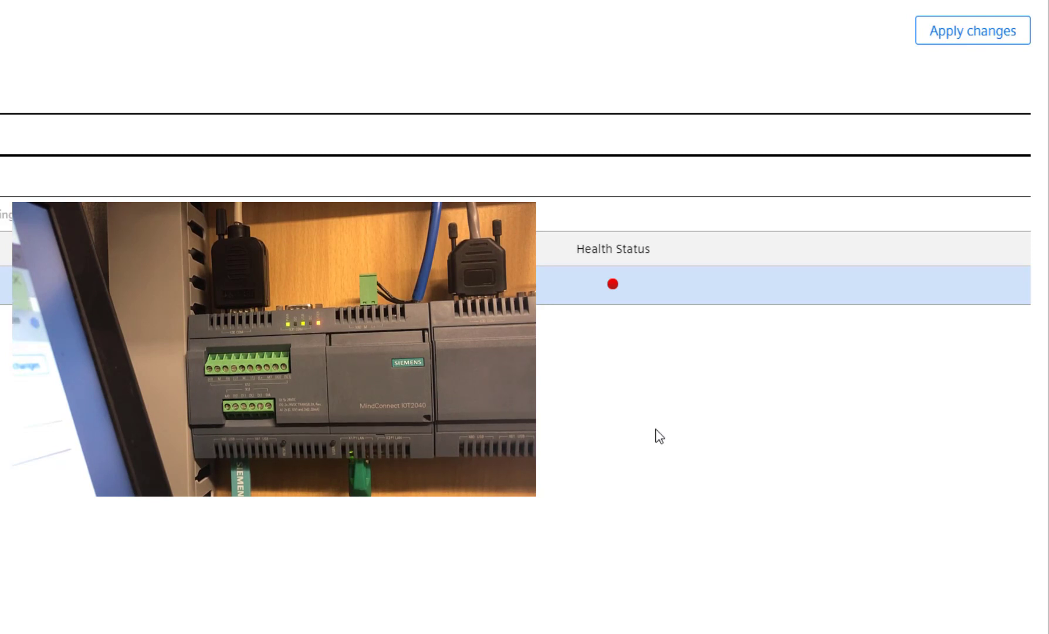
Recheck the Head datapoint's health message in its details after the address change, and close the details.
click(635, 297)
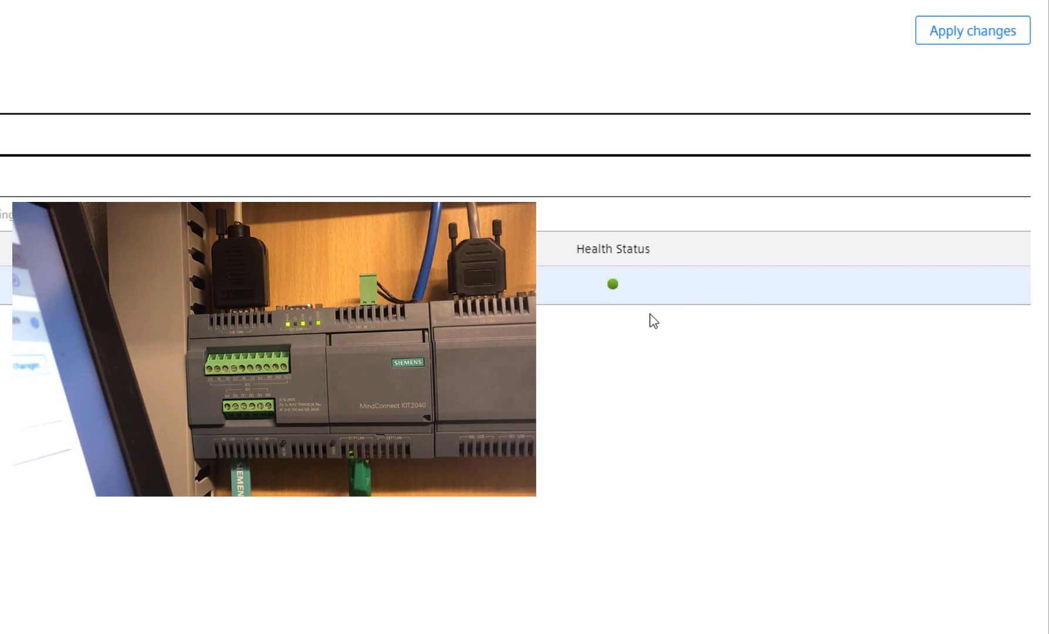
drag(1024, 272, 1027, 434)
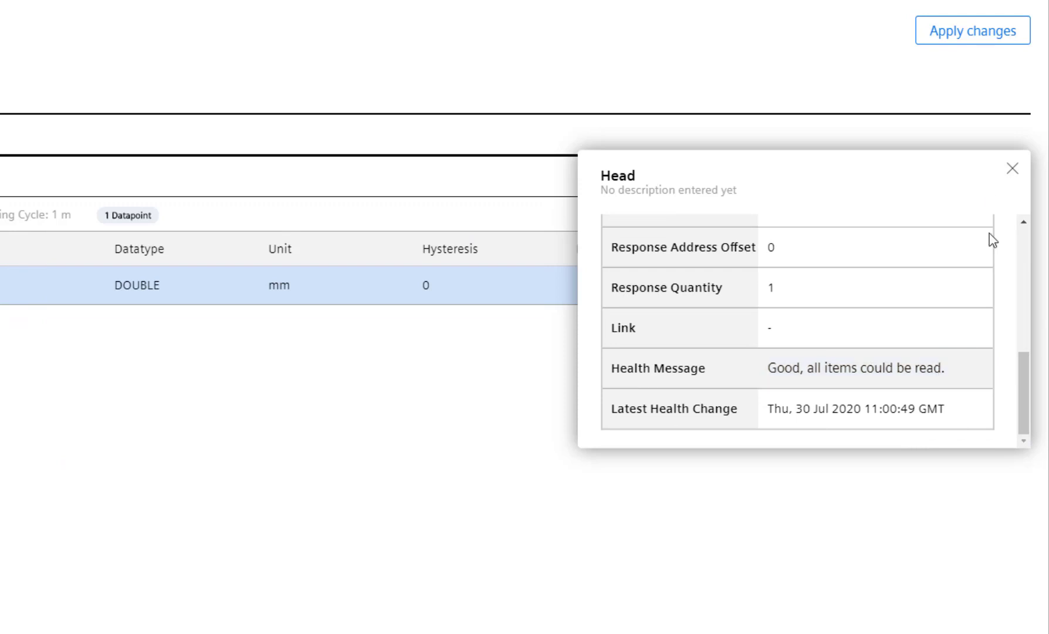
click(1014, 170)
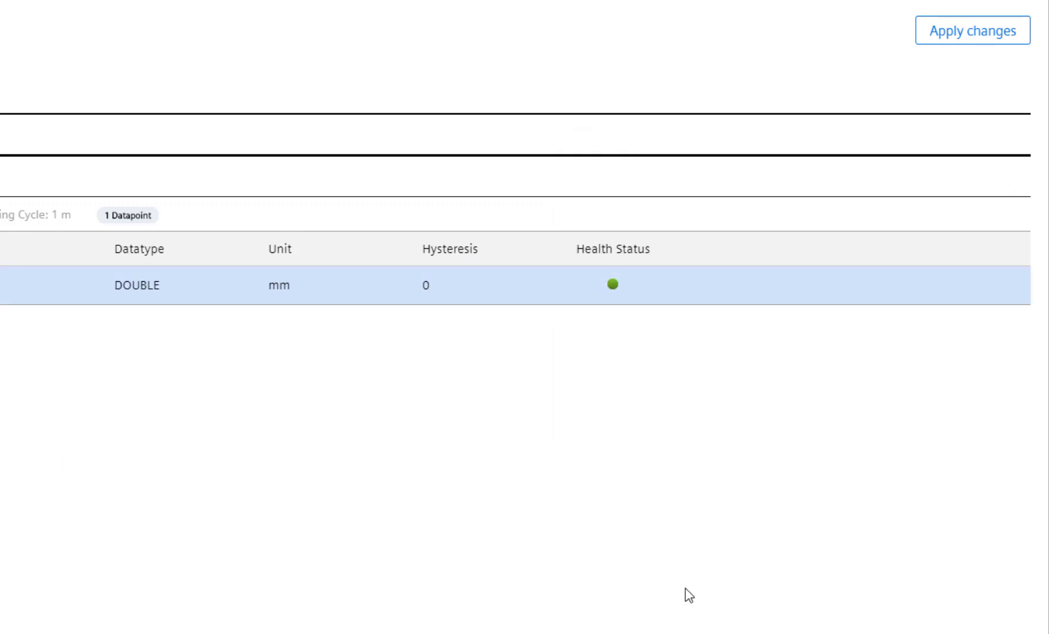